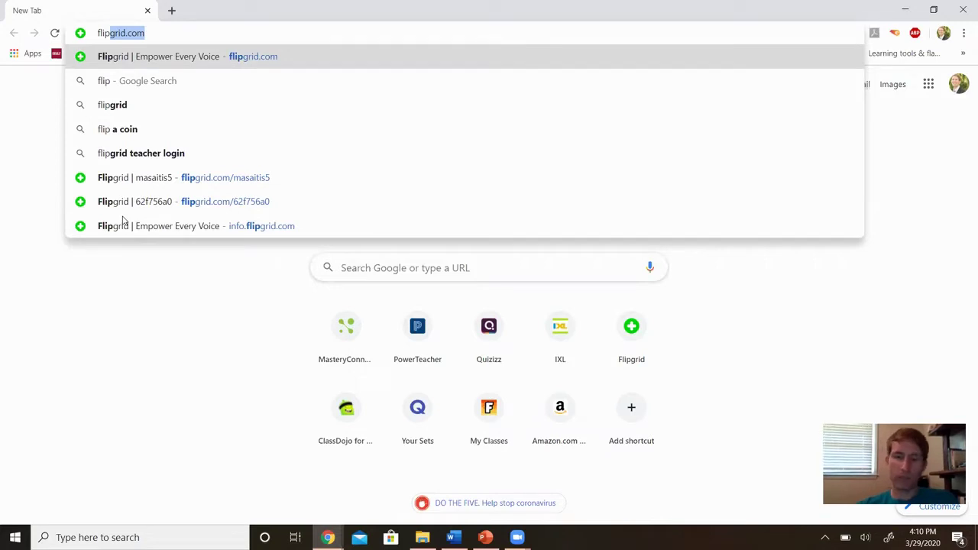
Open the info.flipgrid.com site and sign up as an educator with the teacher's school Google account.
click(123, 221)
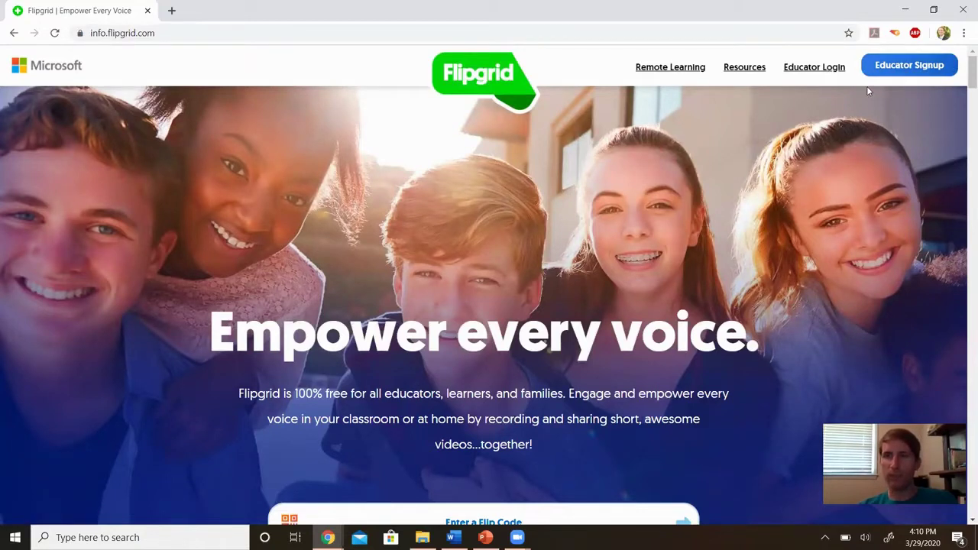
click(902, 68)
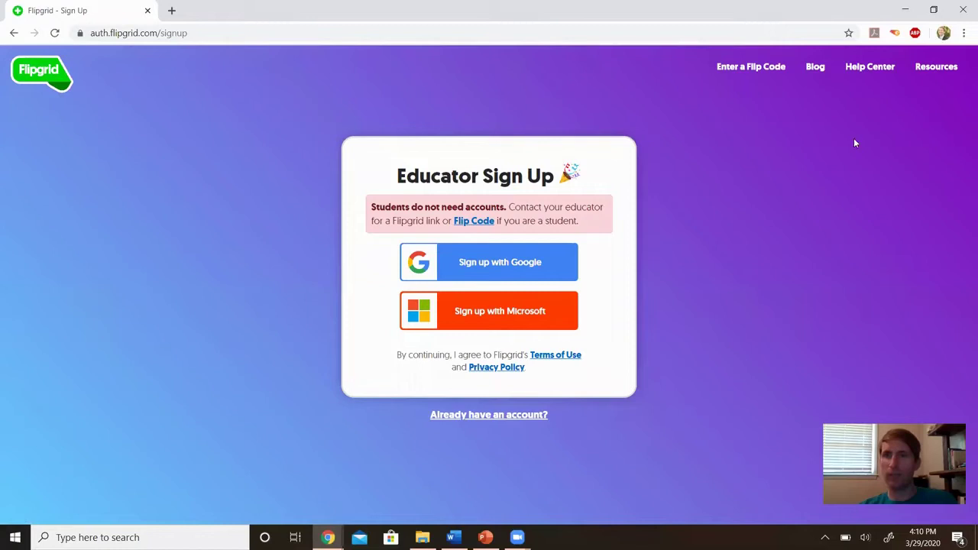
click(483, 267)
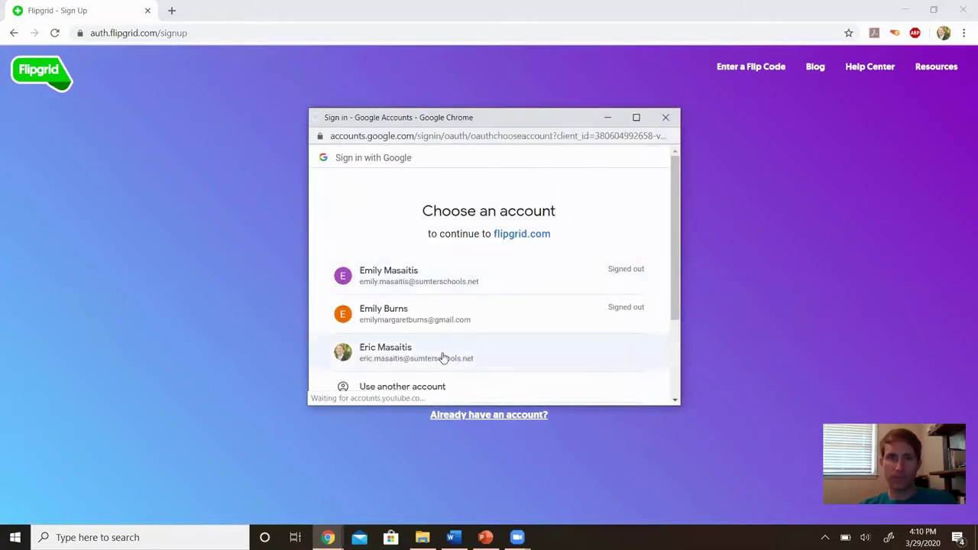
click(406, 359)
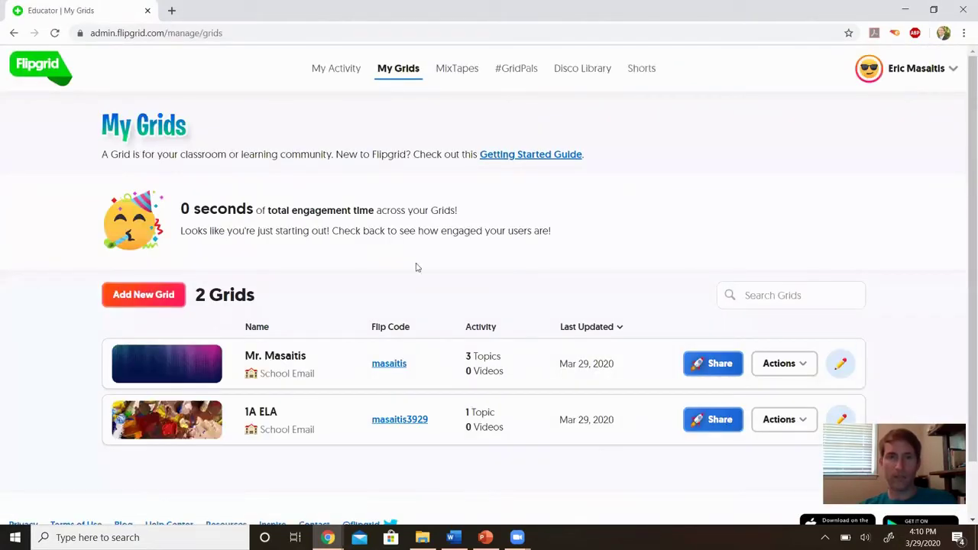
Look through the existing grids and the "Say Hello on Flipgrid!" topic, and return to the grid list.
scroll(416, 268, down, 2)
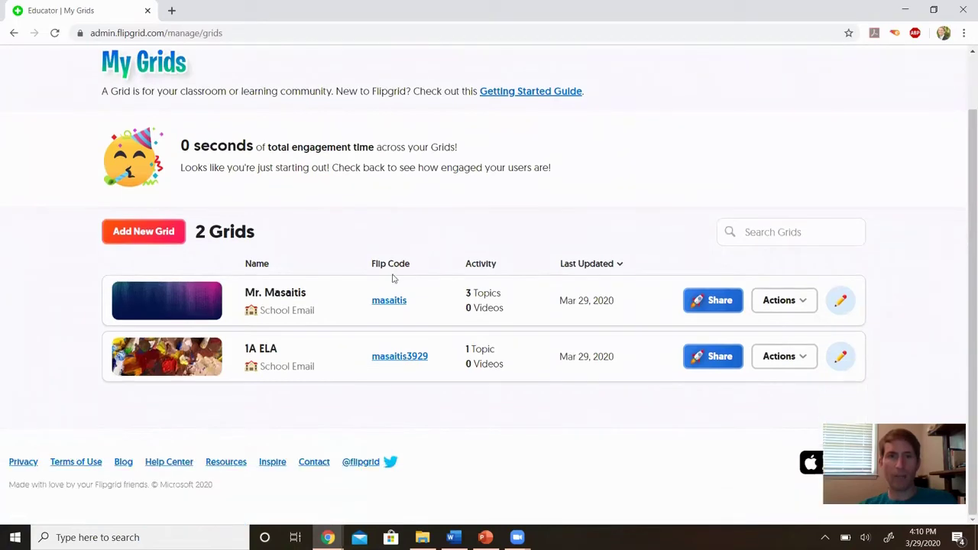
click(317, 292)
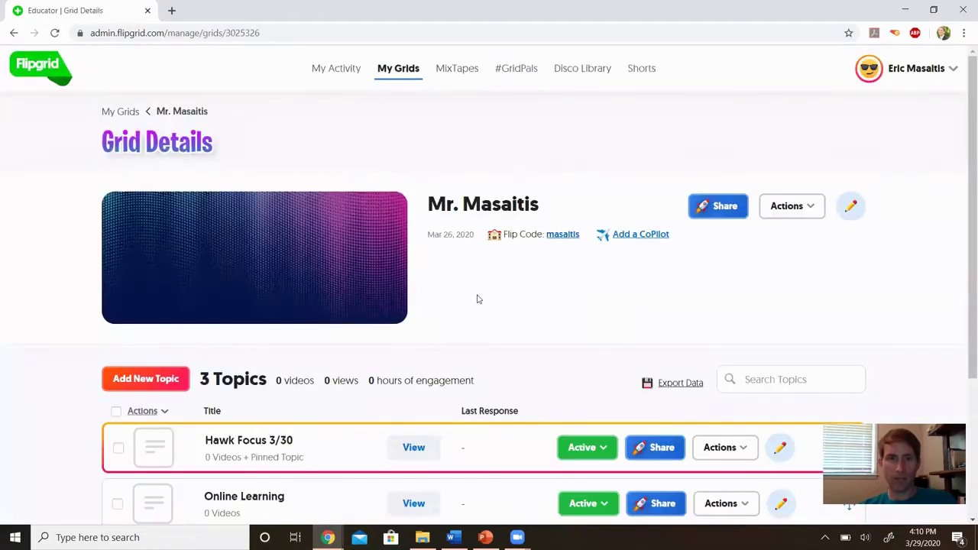
scroll(479, 305, down, 3)
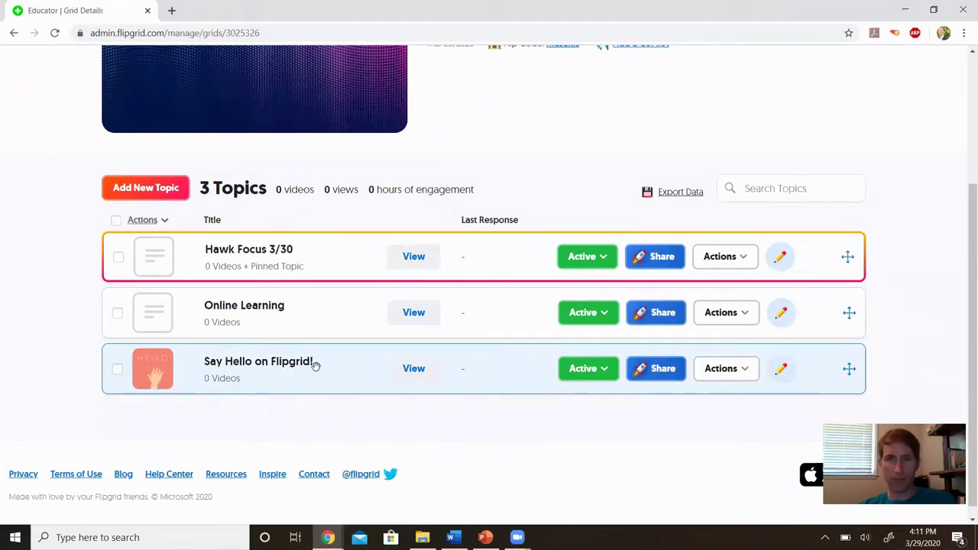
scroll(573, 289, up, 3)
scroll(573, 290, down, 3)
scroll(573, 295, up, 3)
scroll(571, 293, down, 3)
click(495, 358)
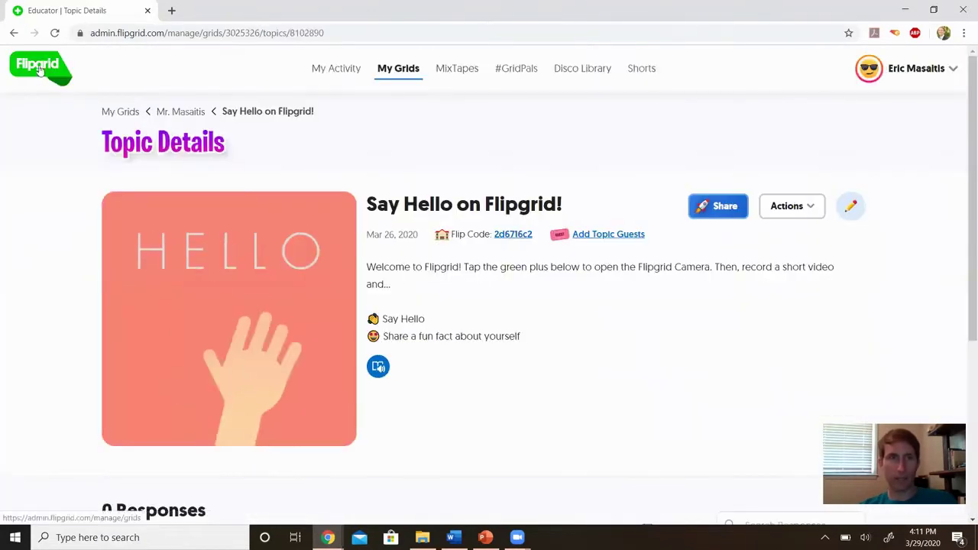
click(46, 65)
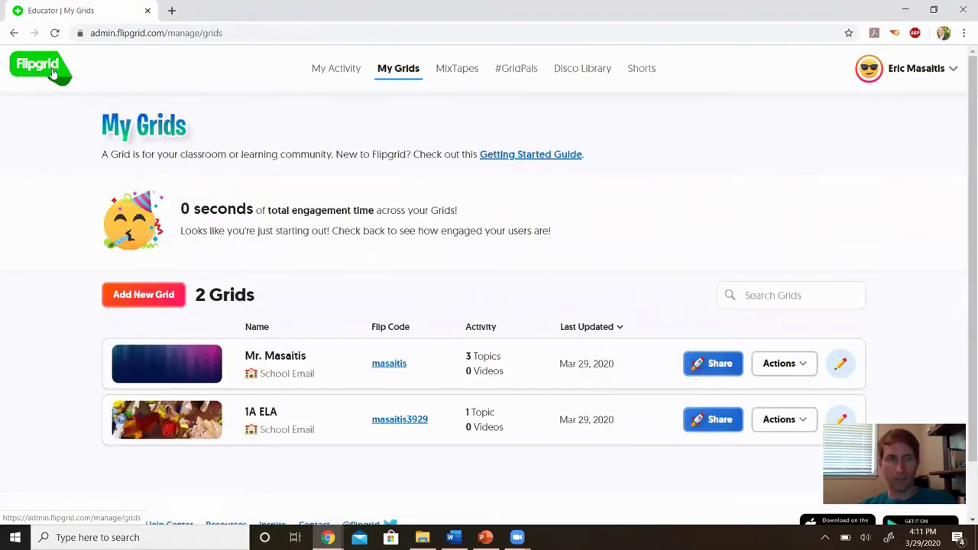
click(349, 407)
click(21, 64)
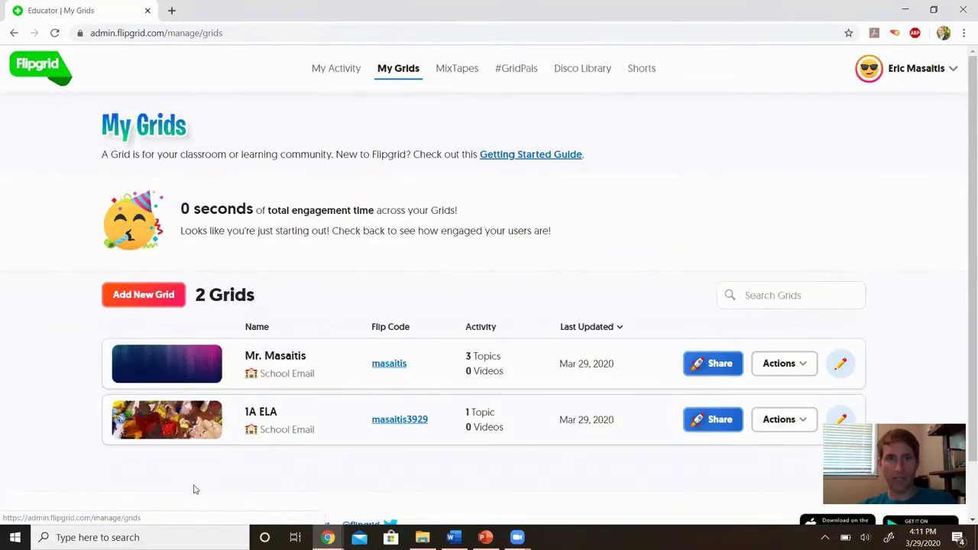
Start a new grid named "1B Math" with the School Email grid type, keeping the suggested Flip Code.
scroll(661, 410, down, 1)
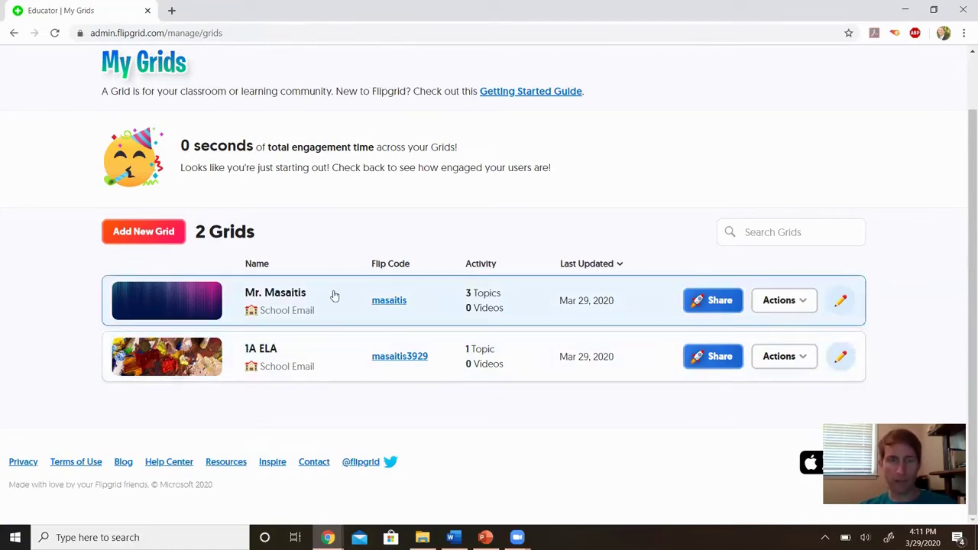
click(137, 233)
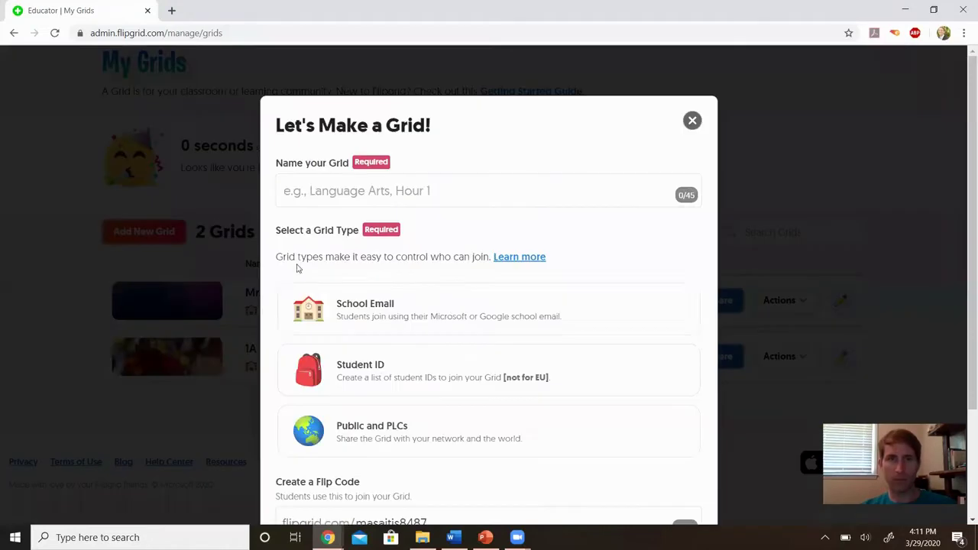
click(404, 194)
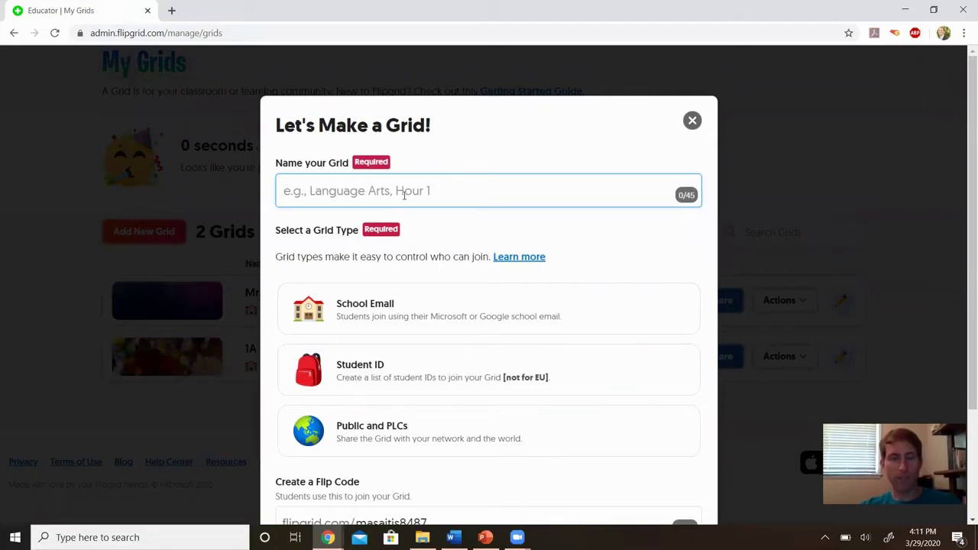
text(1B Math)
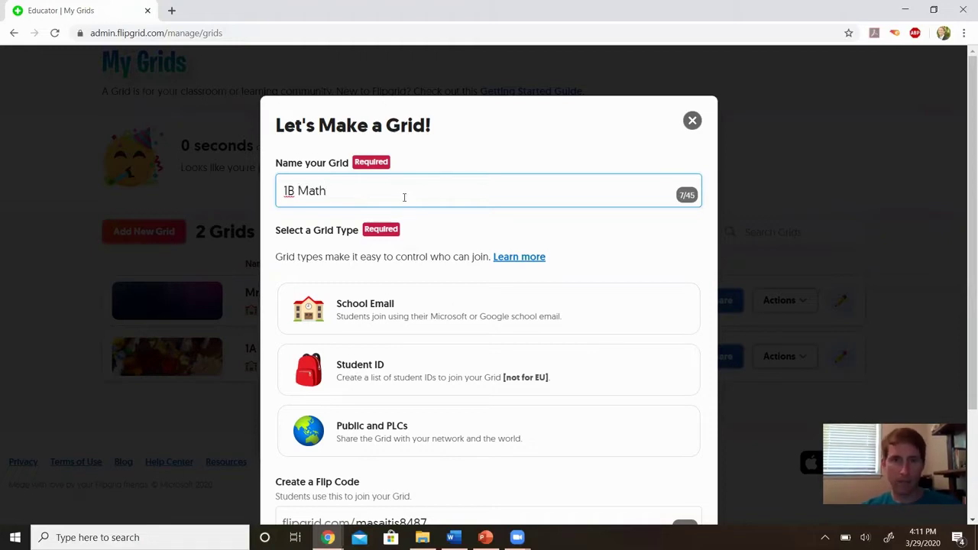
scroll(422, 282, down, 2)
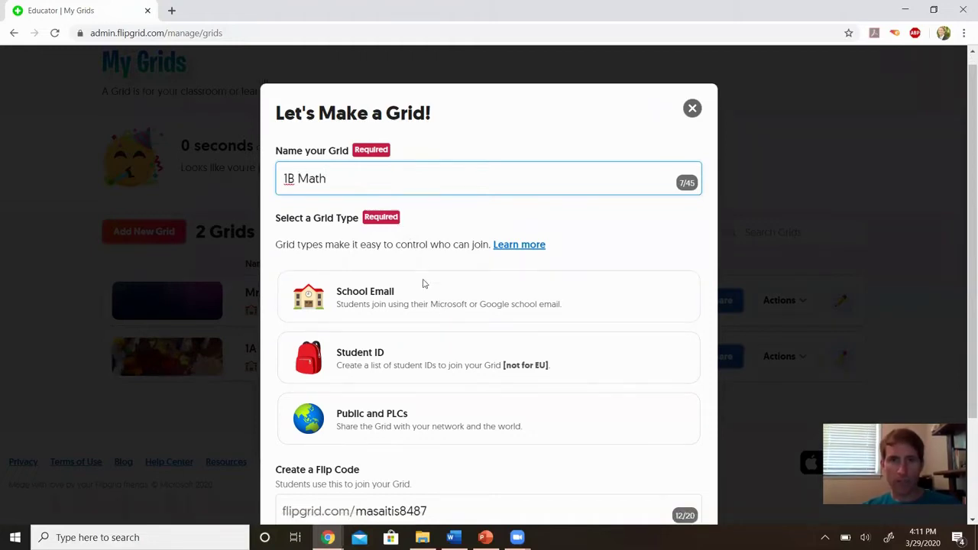
click(405, 245)
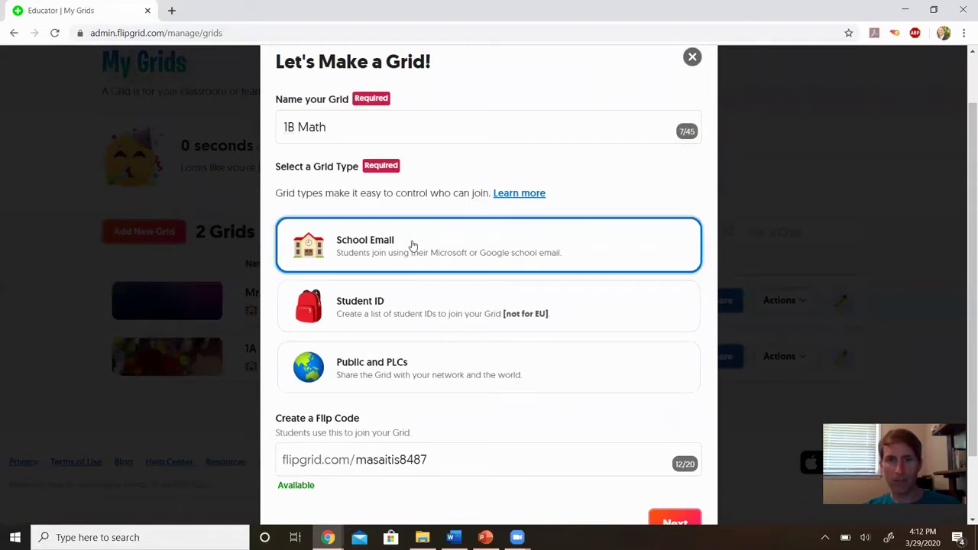
scroll(411, 245, down, 2)
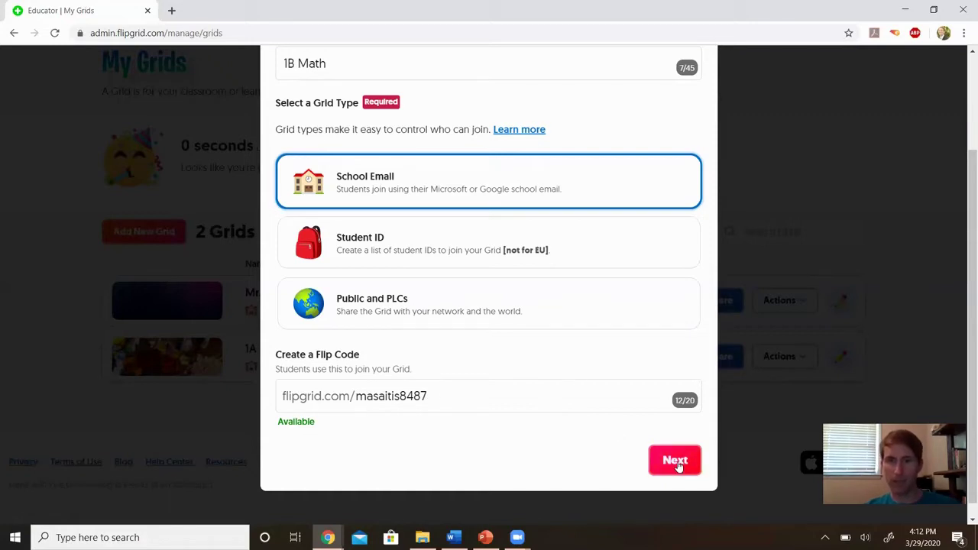
click(674, 460)
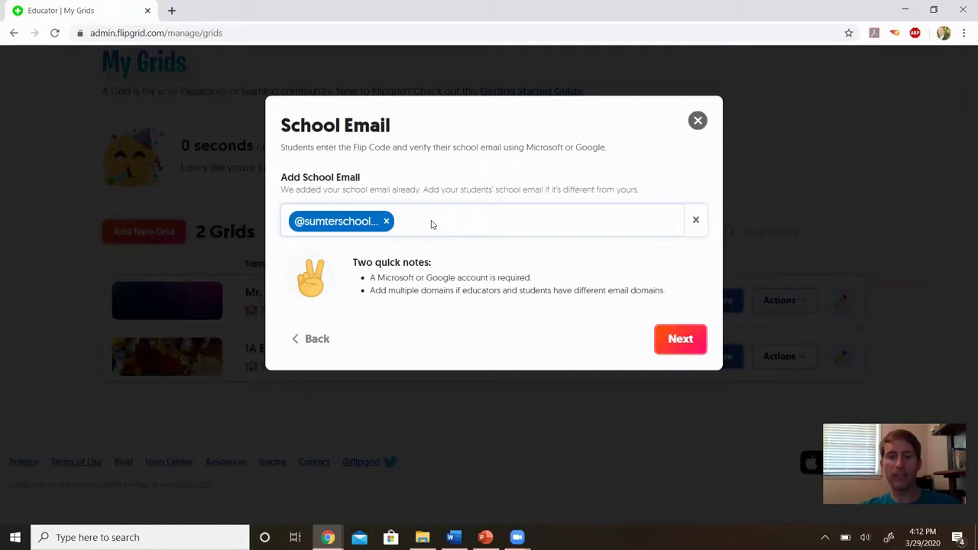
Add the student email domain sumterstudents.net to the allowed school emails and finish creating the grid.
text(sumterstudents.net)
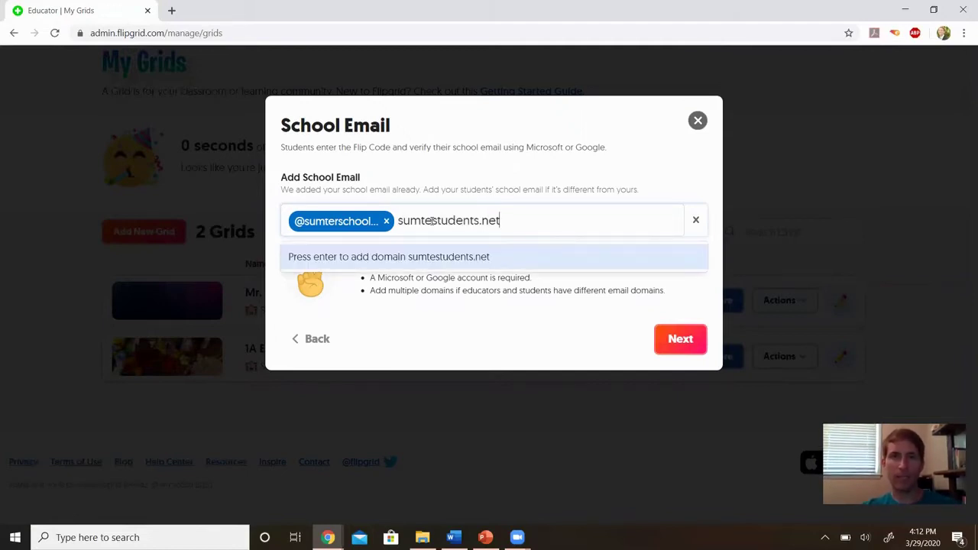
key(BackSpace)
key(BackSpace)
key(BackSpace)
key(BackSpace)
key(BackSpace)
key(BackSpace)
key(BackSpace)
key(BackSpace)
key(BackSpace)
key(BackSpace)
key(BackSpace)
key(BackSpace)
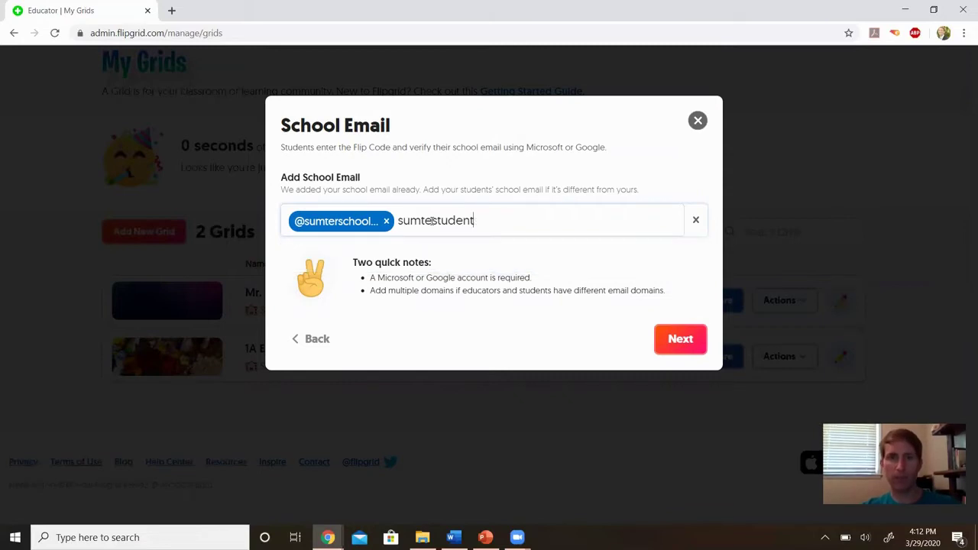
text(rstudents.ne)
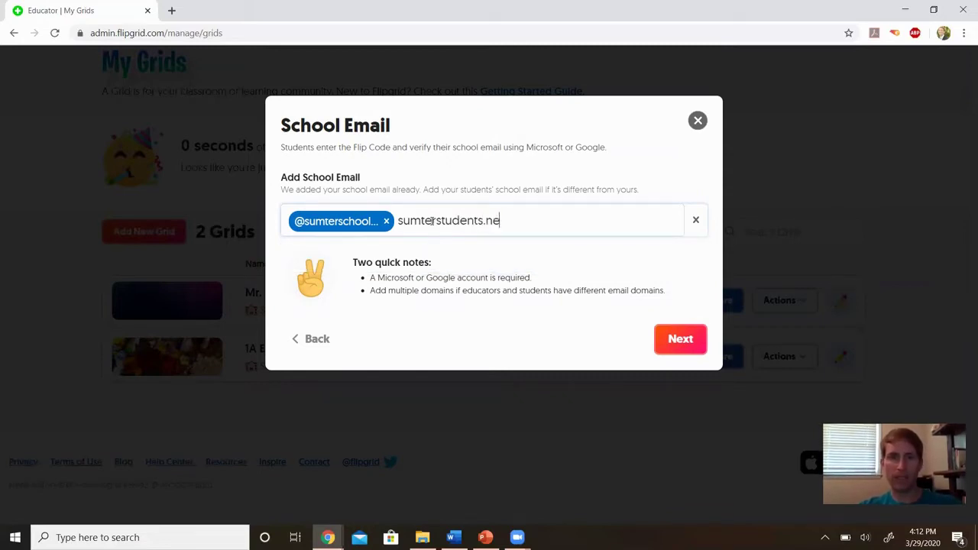
text(t)
key(Return)
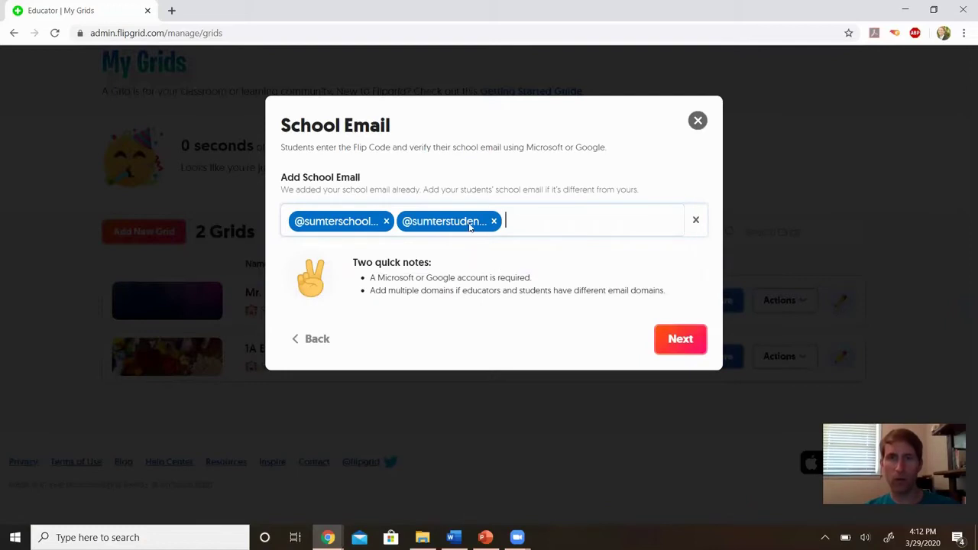
click(679, 341)
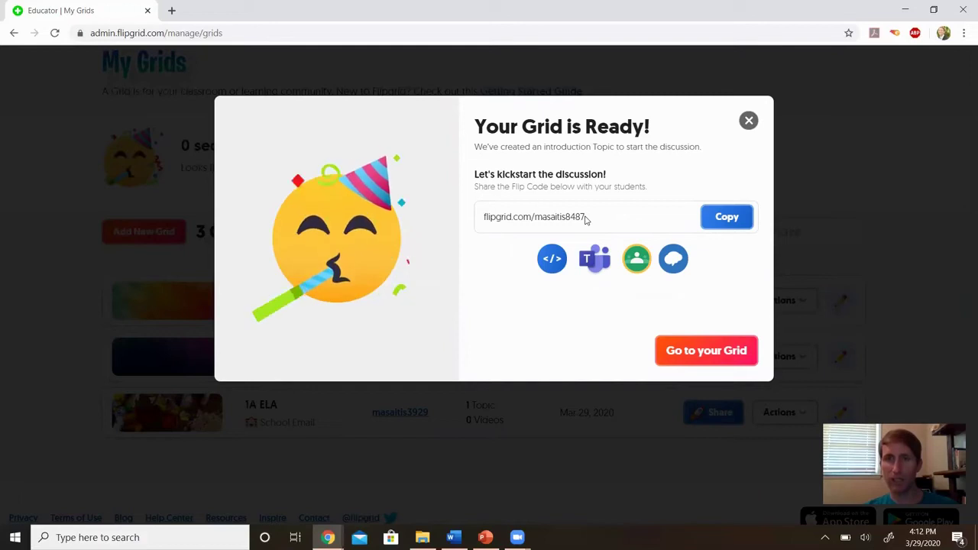
Open the details of the newly created 1B Math grid.
click(688, 355)
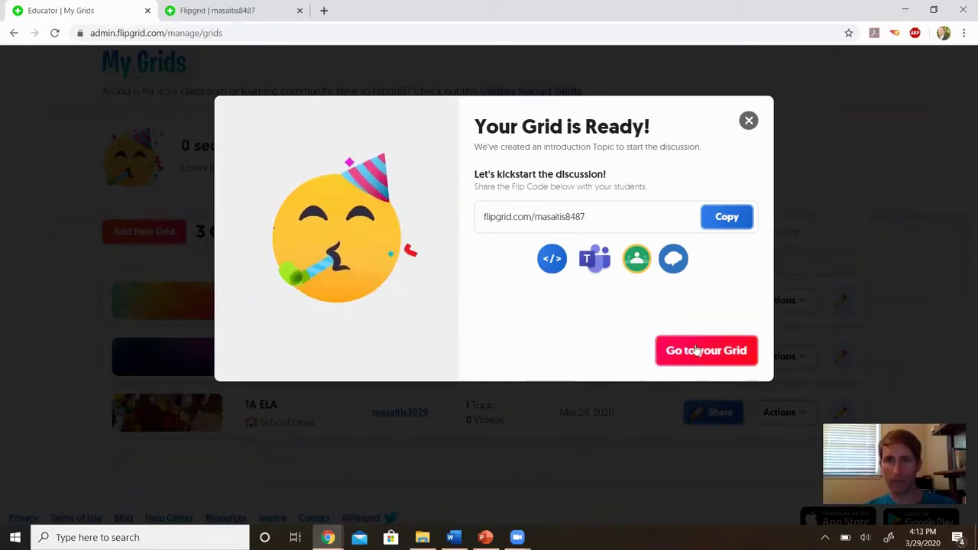
click(693, 351)
scroll(522, 298, down, 2)
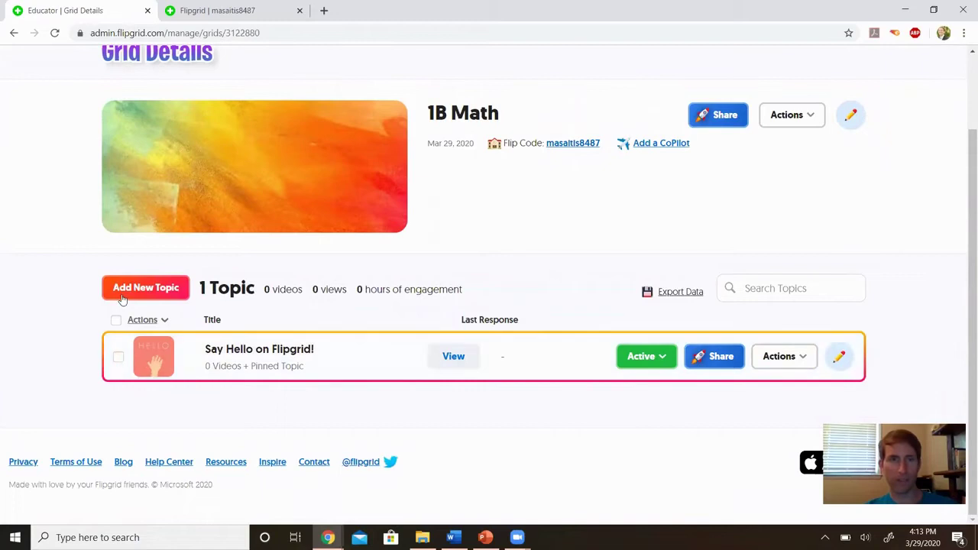
Start a new topic in the grid with the prompt "Where would you live if you could choose anywhere in the world? Why?".
click(146, 287)
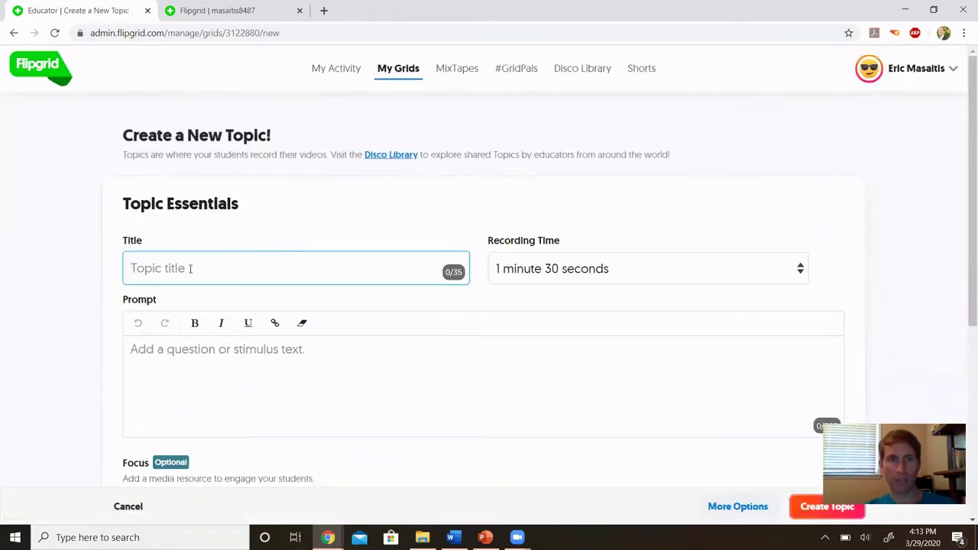
click(194, 351)
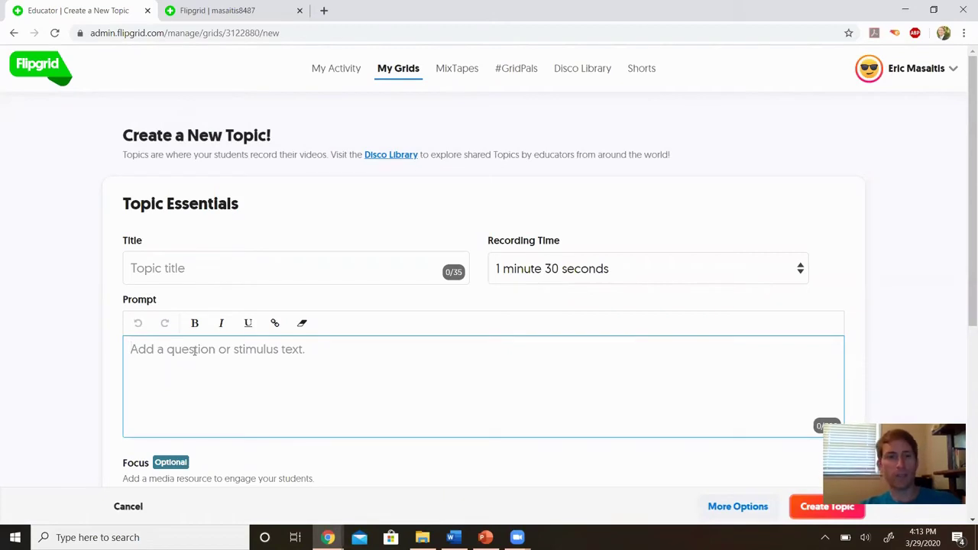
text(Where would you live if you could choo)
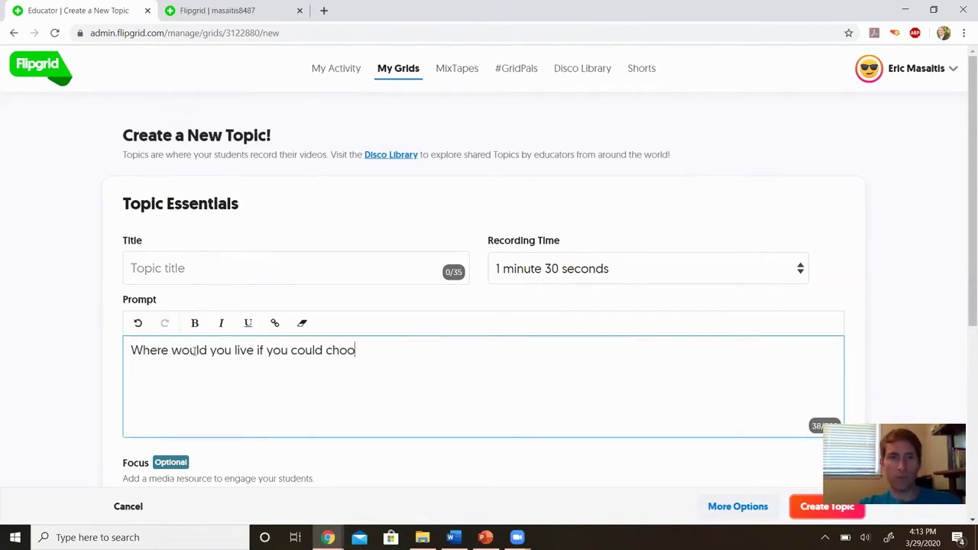
text(se anywhere in the world? Why?)
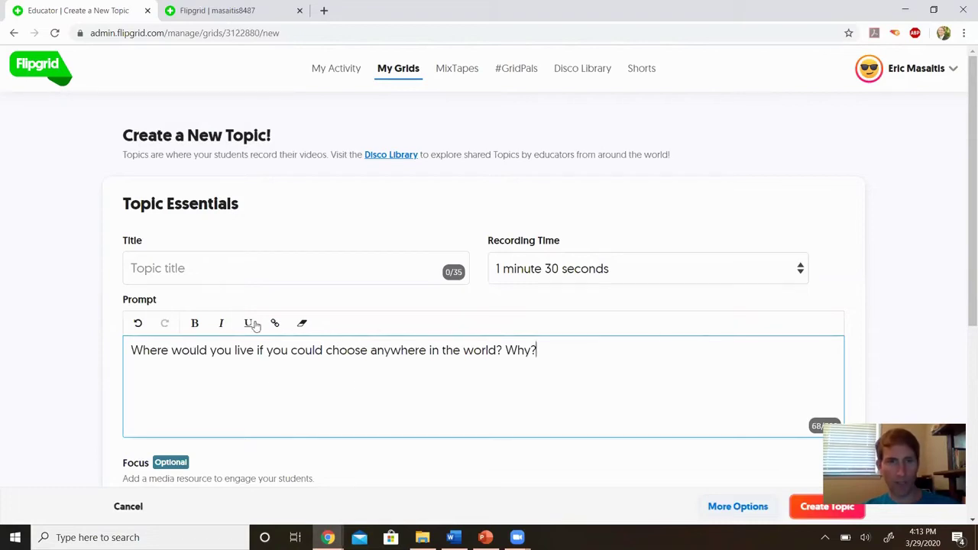
Title the topic "Hawk Focus 3/30" and choose a recording time of 1 minute 30 seconds.
click(181, 264)
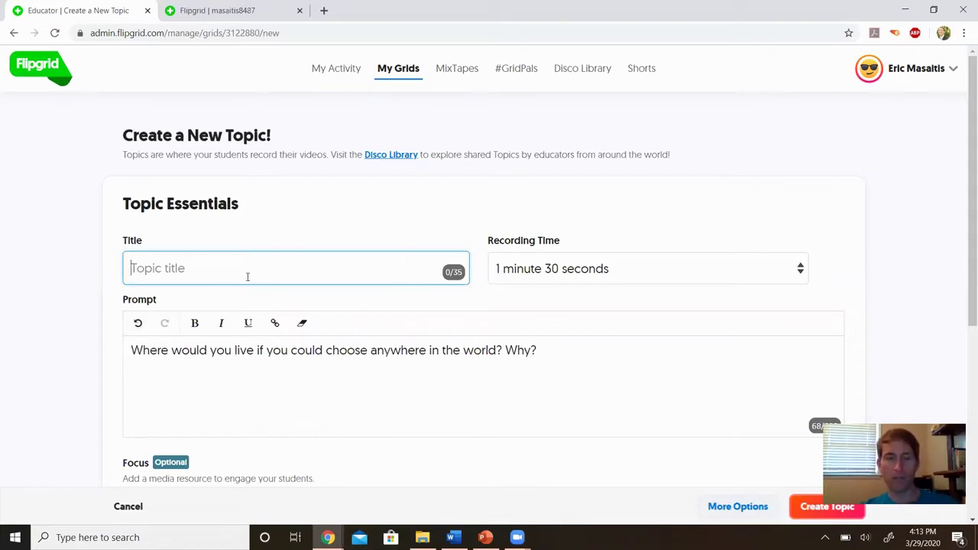
text(Ha)
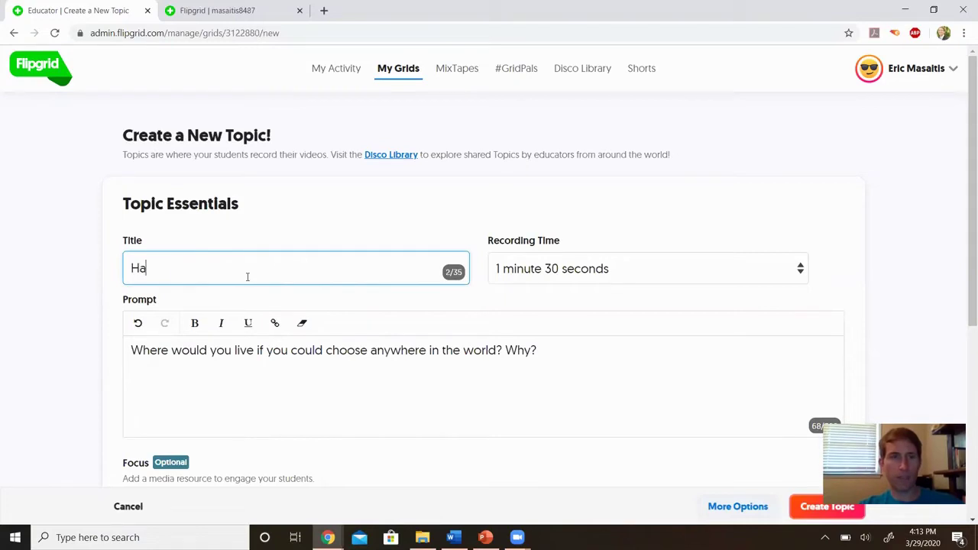
text(wk Focus 3/30)
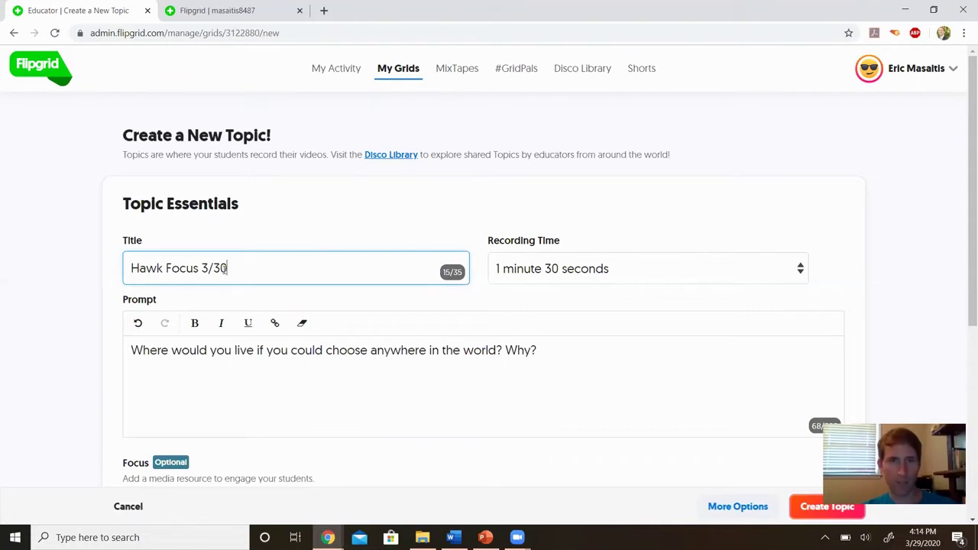
click(767, 265)
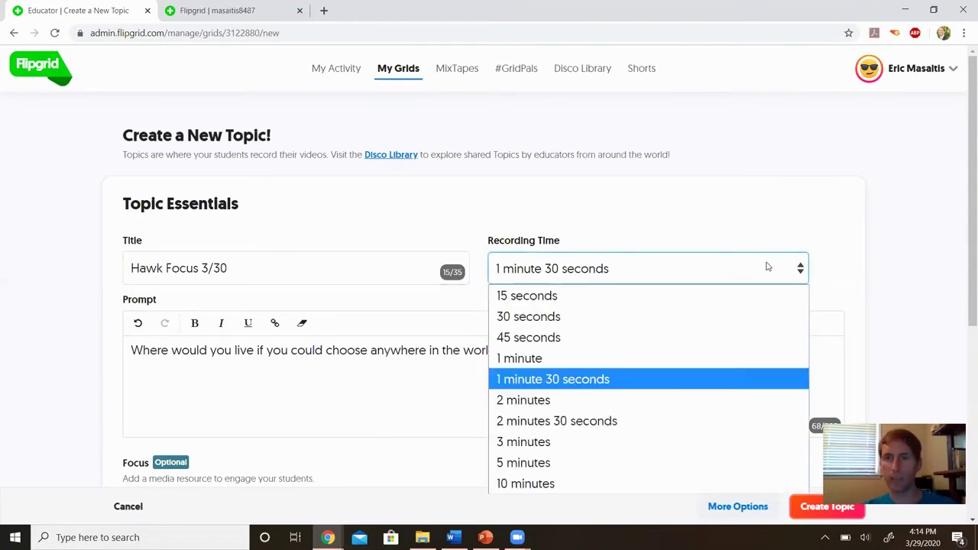
click(622, 379)
Review the optional Focus media resources that can be attached to the topic.
drag(963, 203, 964, 327)
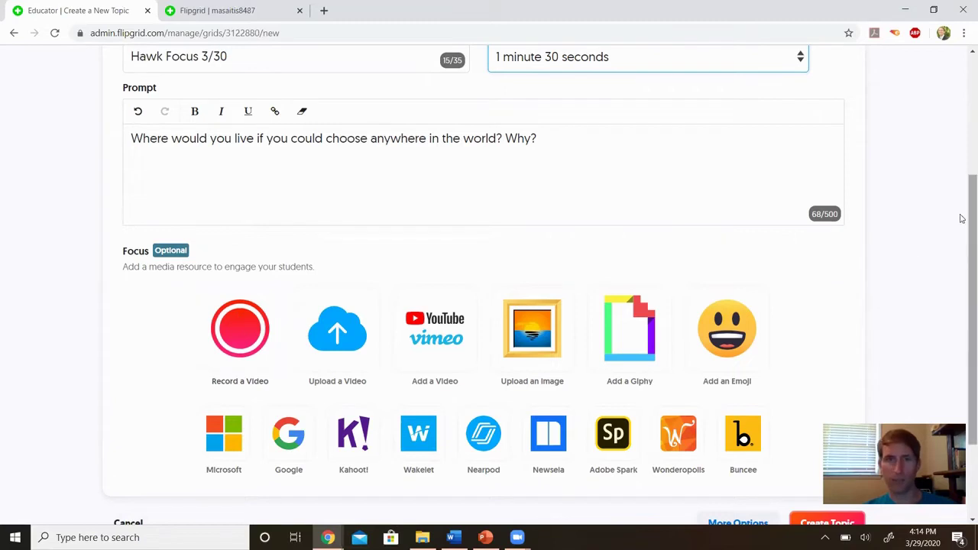
scroll(114, 232, up, 1)
drag(962, 186, 876, 341)
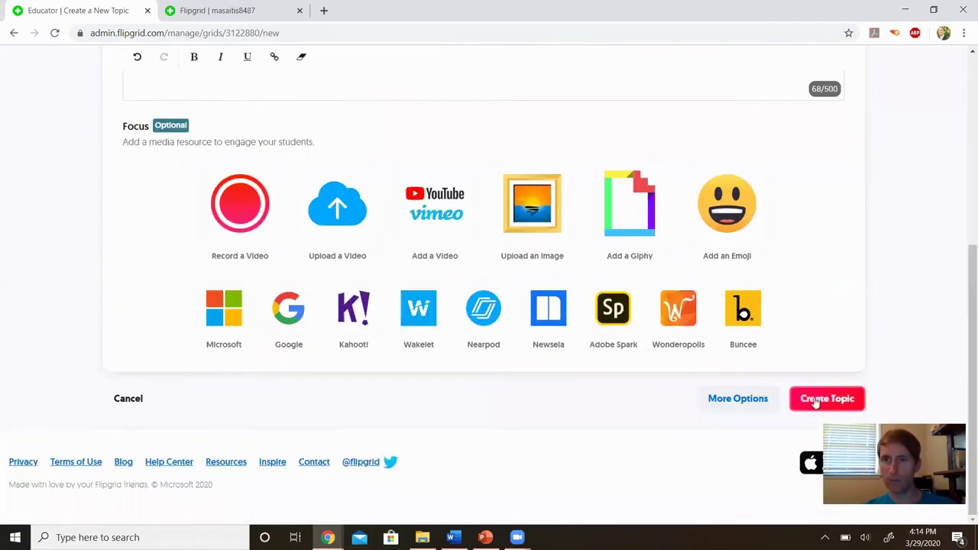
Expand the topic's additional options and go through the tip and attachment fields to the Topic Status settings.
click(737, 398)
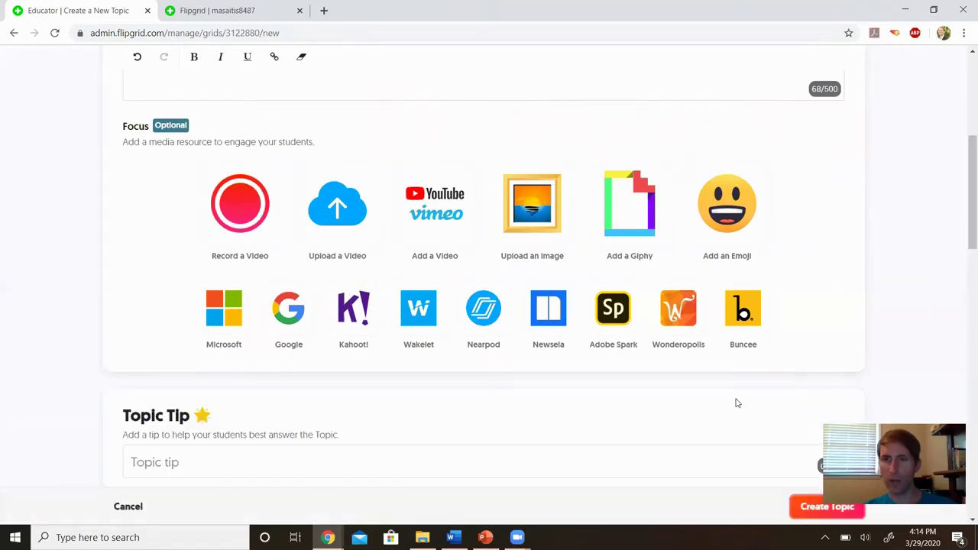
drag(965, 150, 963, 214)
scroll(956, 157, up, 2)
scroll(954, 153, down, 1)
scroll(954, 147, up, 2)
scroll(951, 139, down, 1)
scroll(952, 139, down, 6)
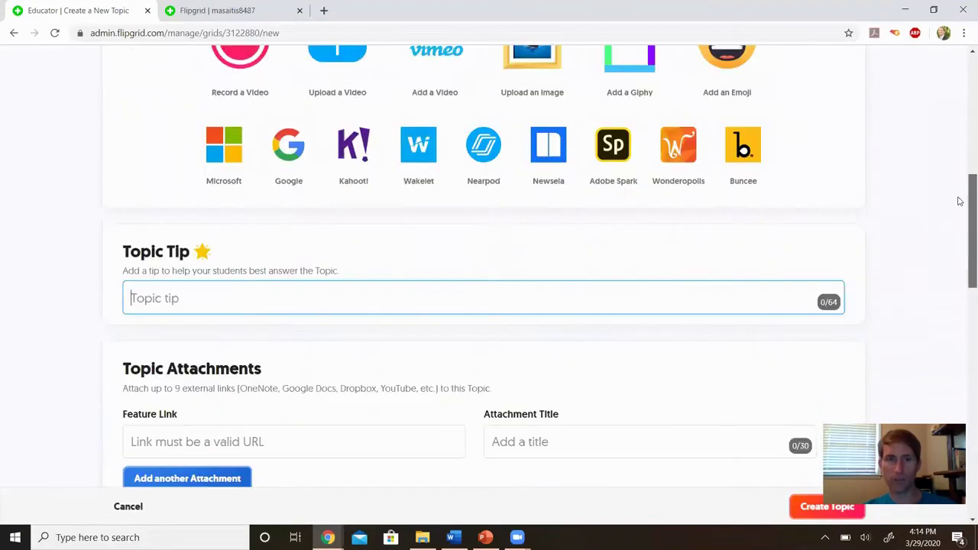
scroll(962, 260, down, 1)
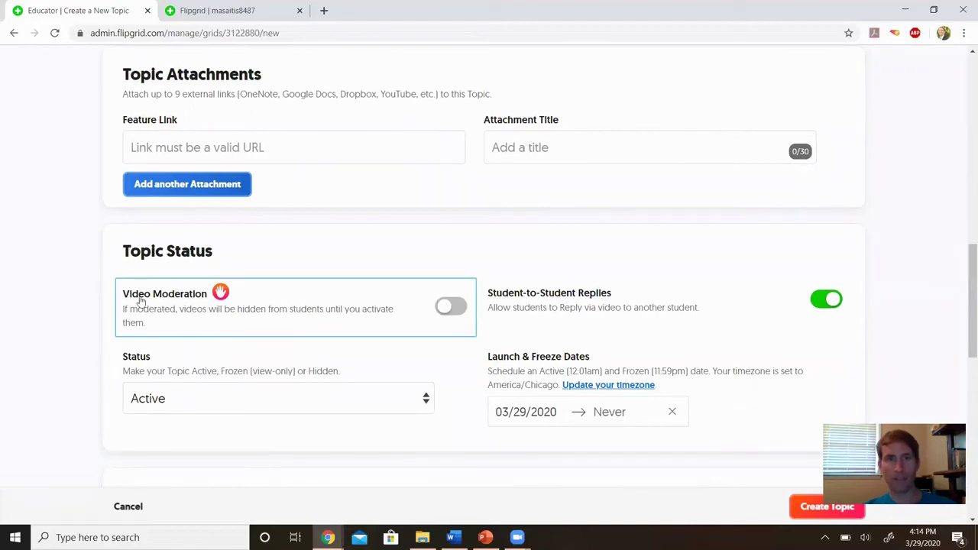
Turn on Video Moderation so student videos stay hidden until the teacher activates them.
click(456, 310)
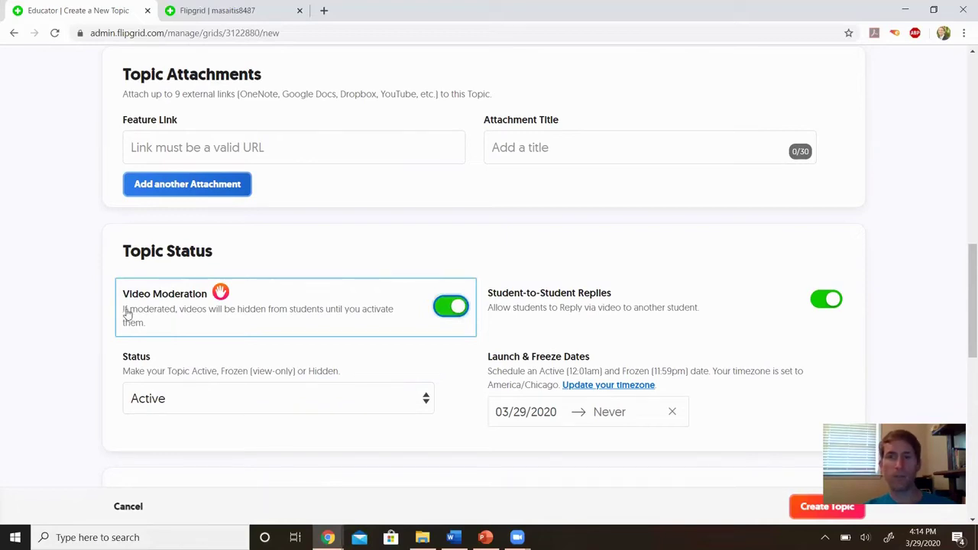
click(450, 307)
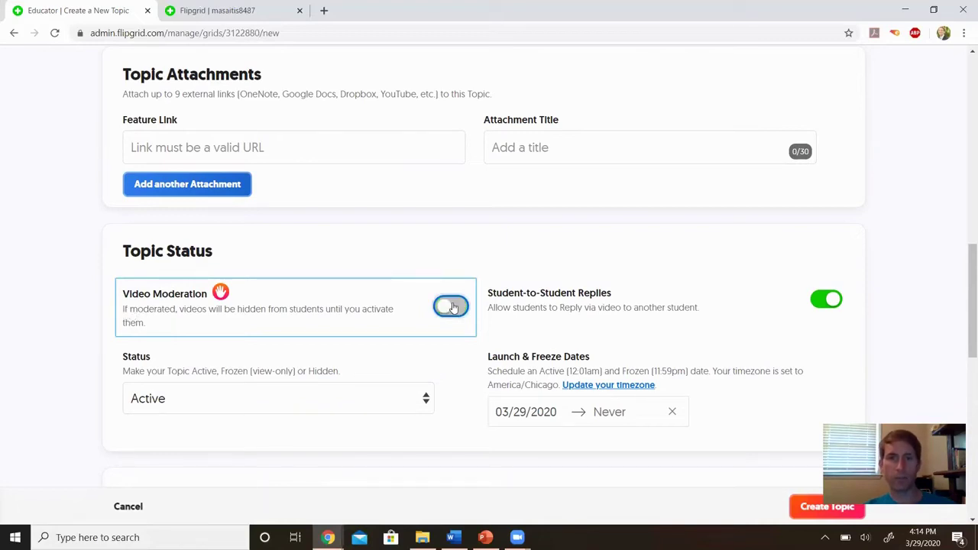
click(454, 306)
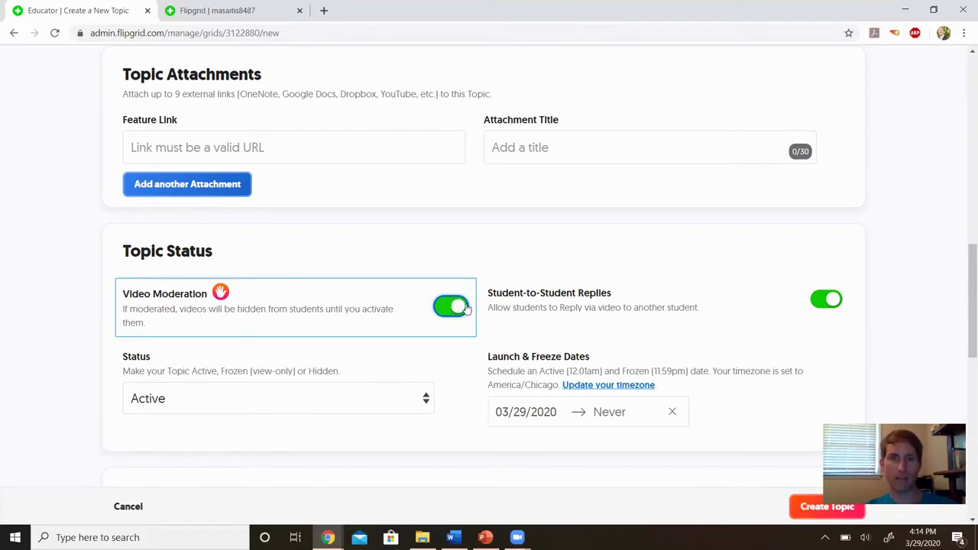
click(454, 307)
double_click(454, 307)
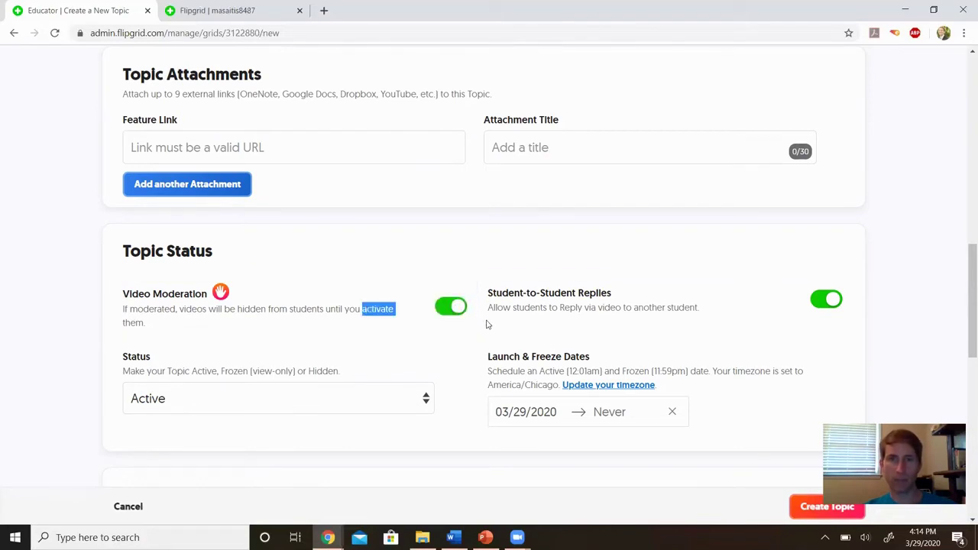
Try switching Student-to-Student Replies off and back on in the topic's status settings.
drag(964, 288, 600, 344)
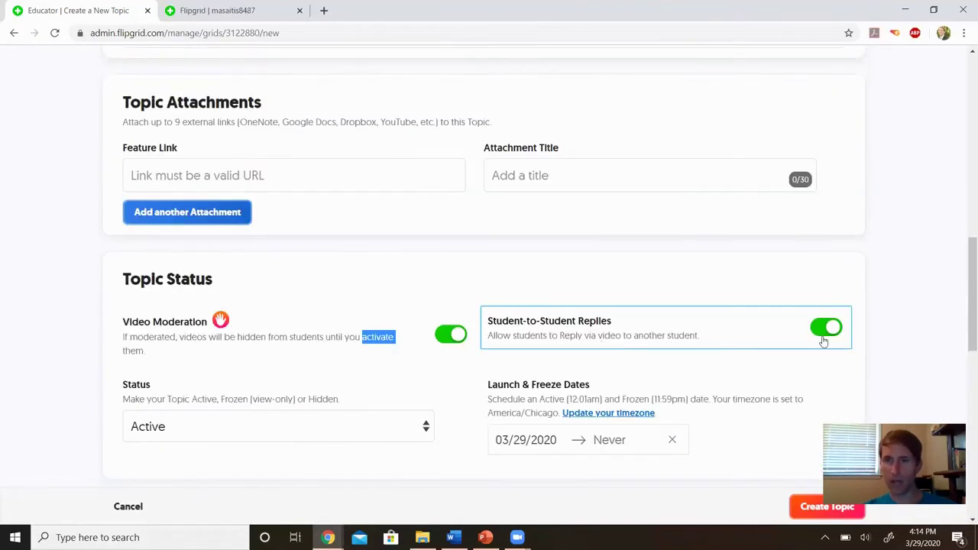
click(821, 333)
click(827, 334)
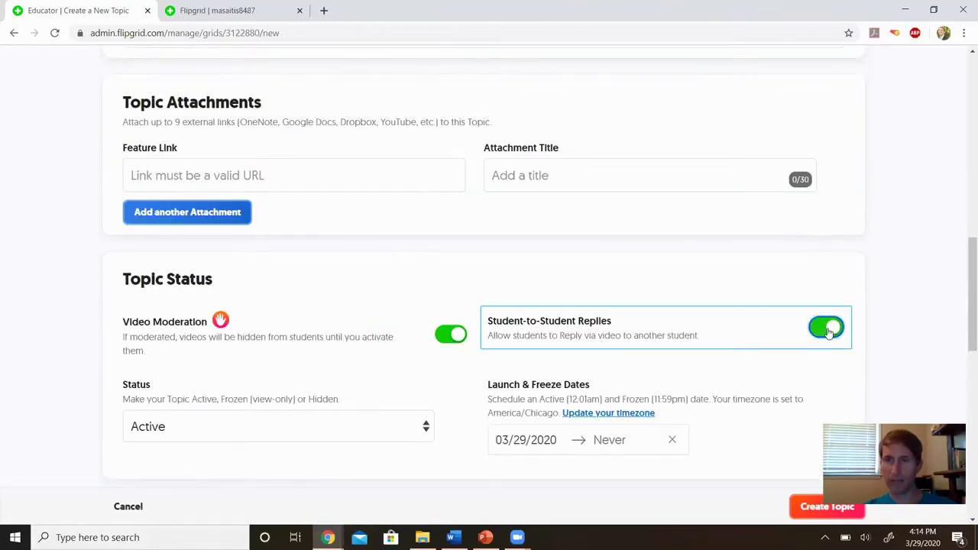
click(829, 330)
click(830, 331)
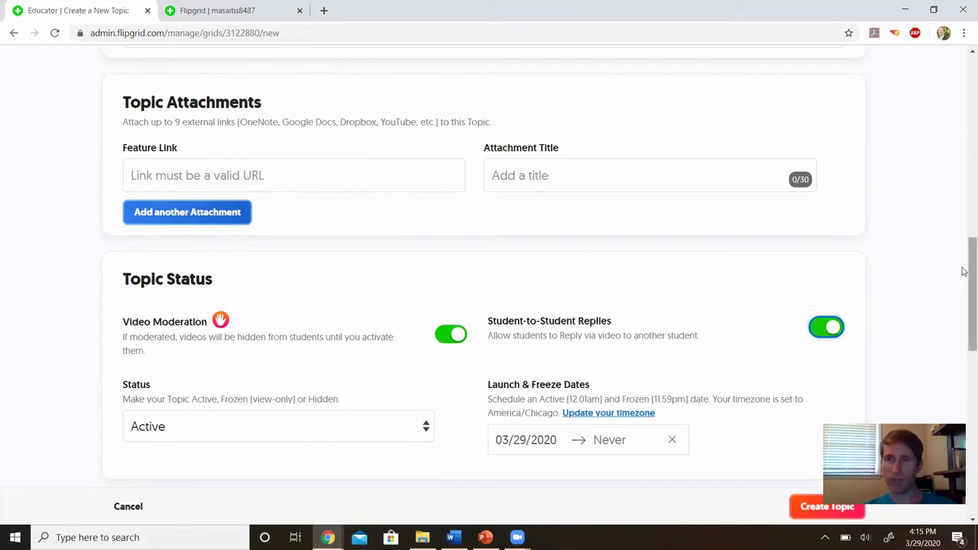
Add the line "(remember, the teacher will see all your posts)" below the question in the topic prompt.
drag(964, 277, 968, 114)
click(655, 287)
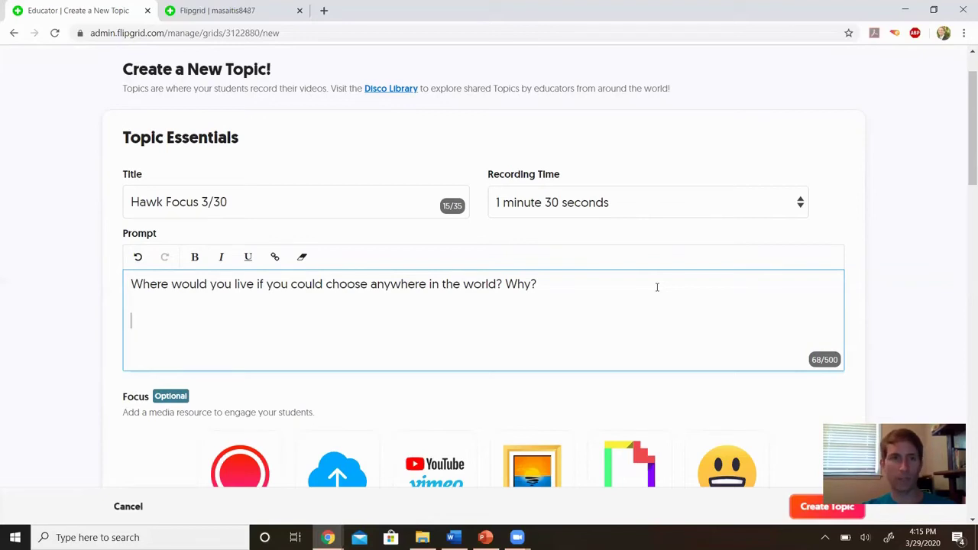
text(()
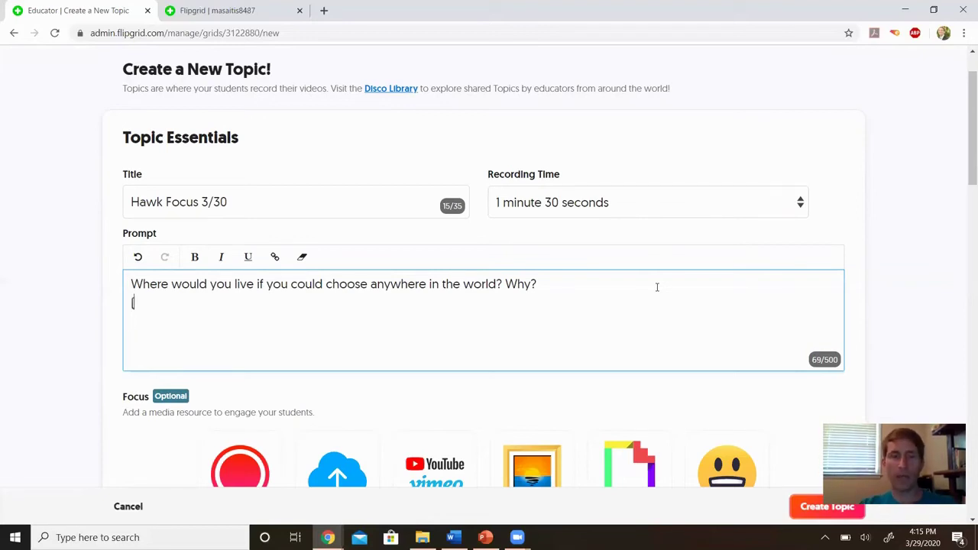
text(remember, )
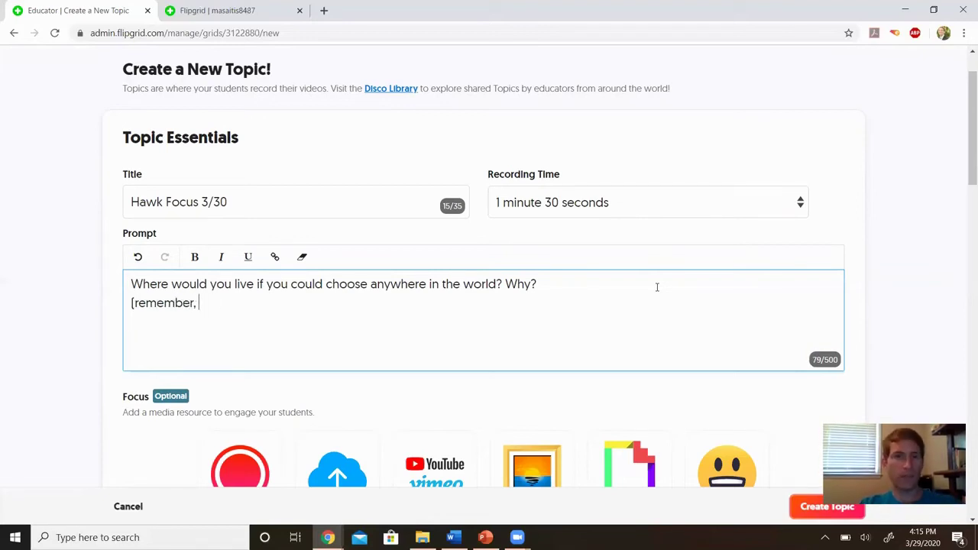
text(the teacher will see all your posts))
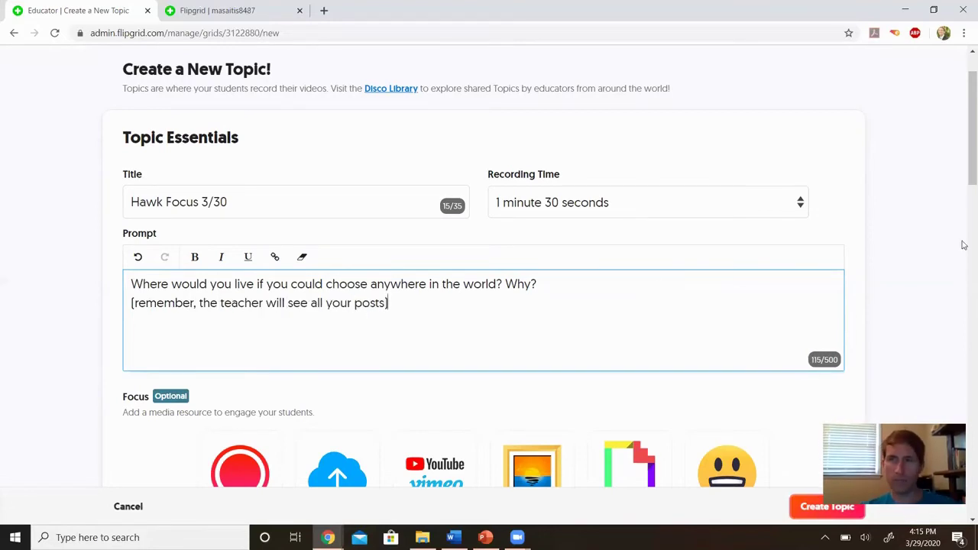
Create the Hawk Focus 3/30 topic with the remaining video and feedback settings left at their defaults.
scroll(964, 245, down, 10)
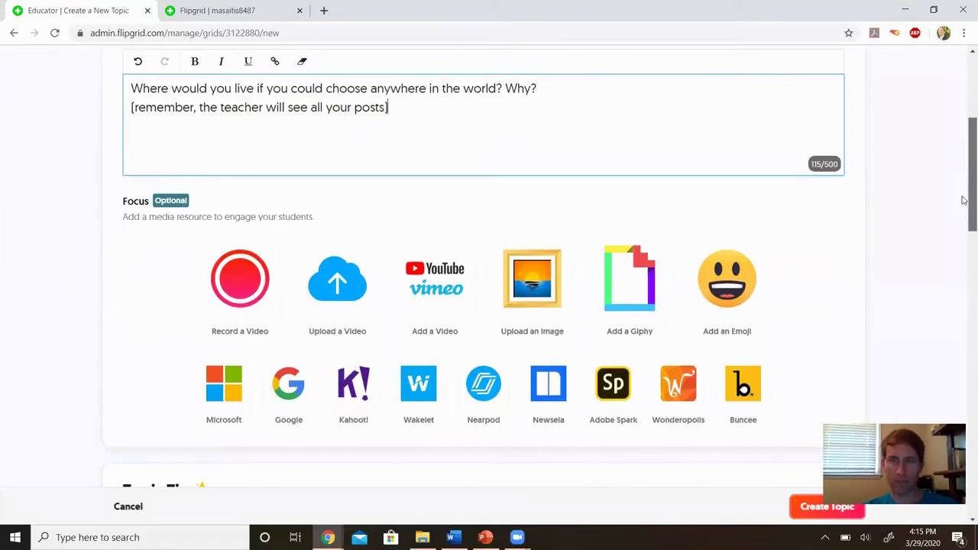
drag(964, 337, 600, 321)
scroll(687, 344, down, 10)
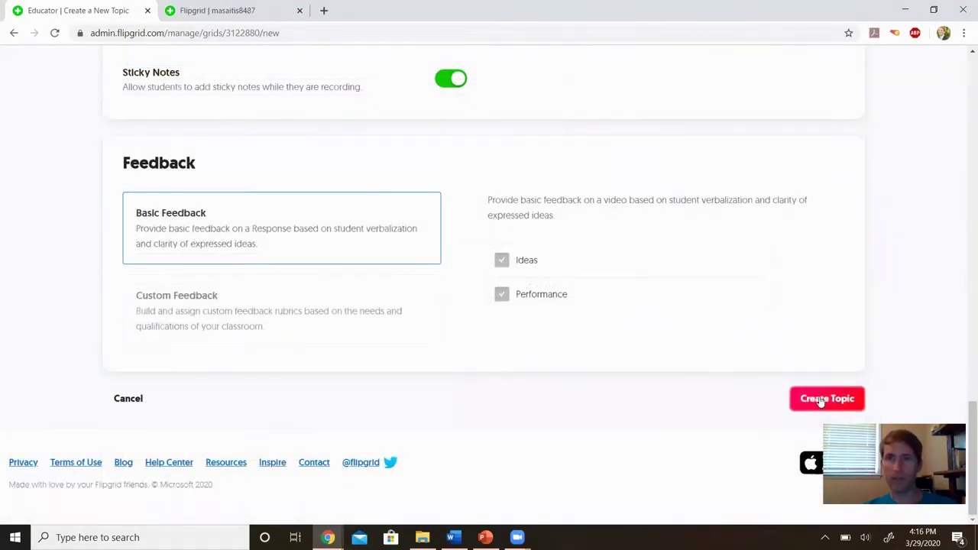
click(811, 400)
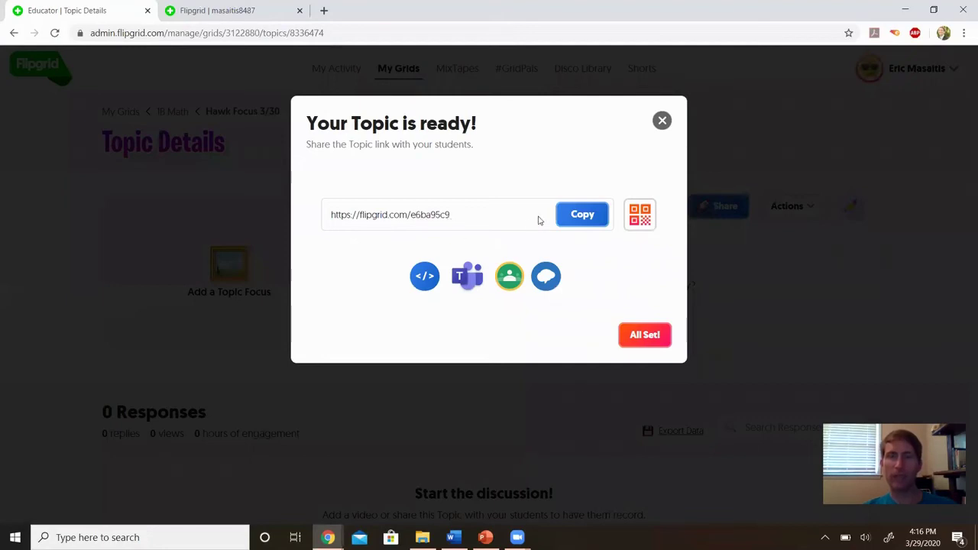
Copy the new topic's share link and finish the sharing dialog.
click(579, 218)
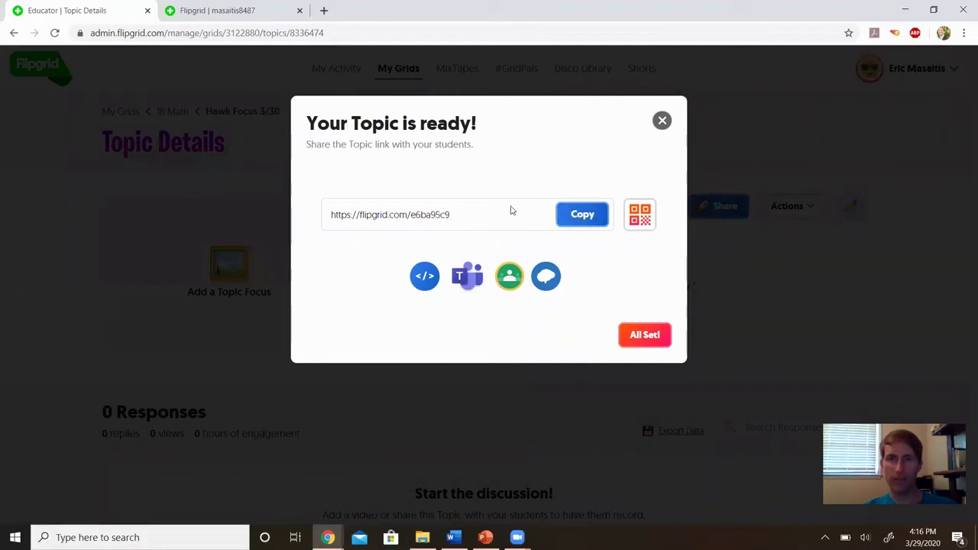
click(592, 212)
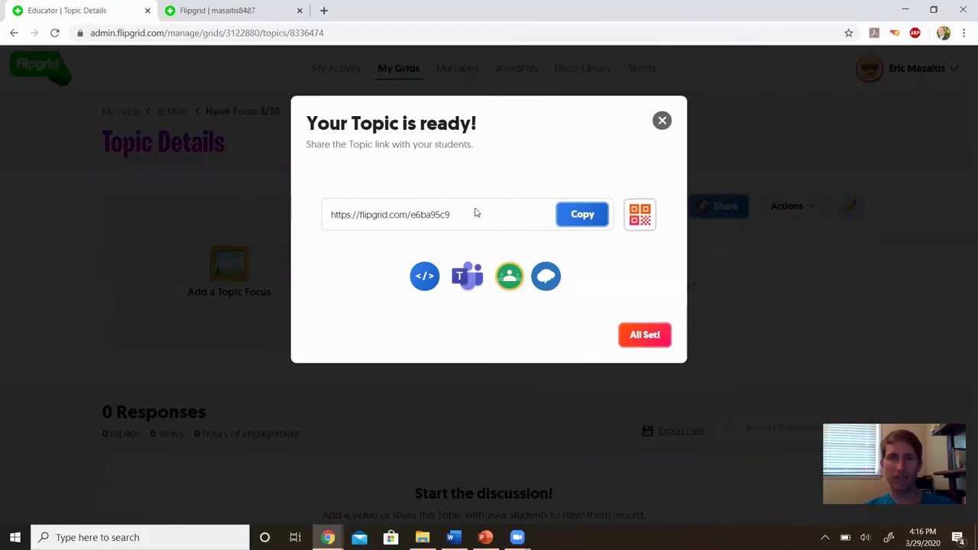
click(646, 333)
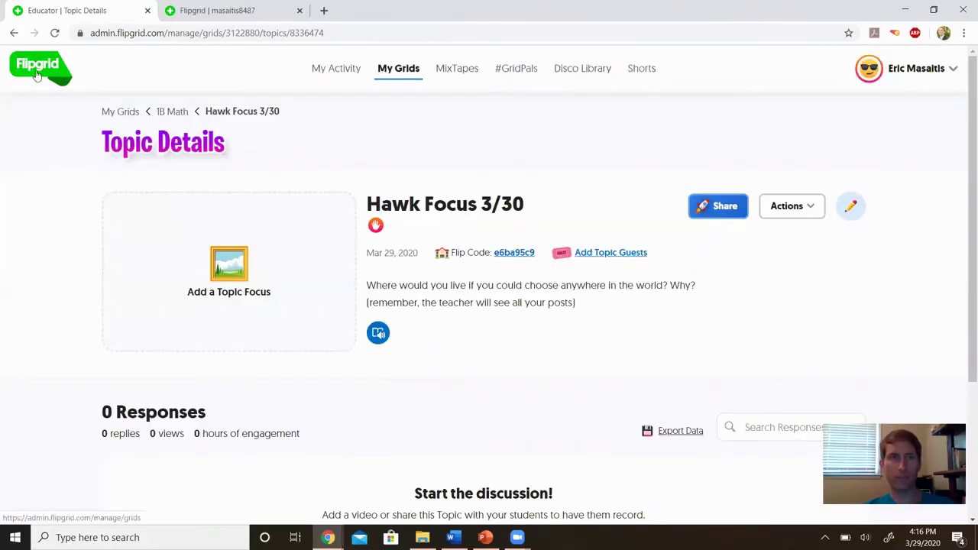
Return to the overview of all grids and open the 1B Math grid to see its topics.
click(37, 73)
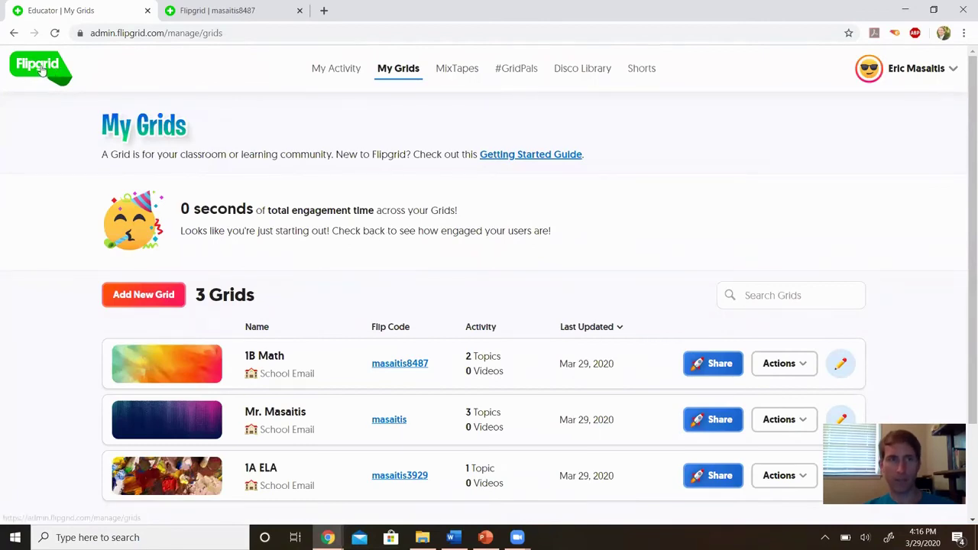
scroll(411, 275, down, 3)
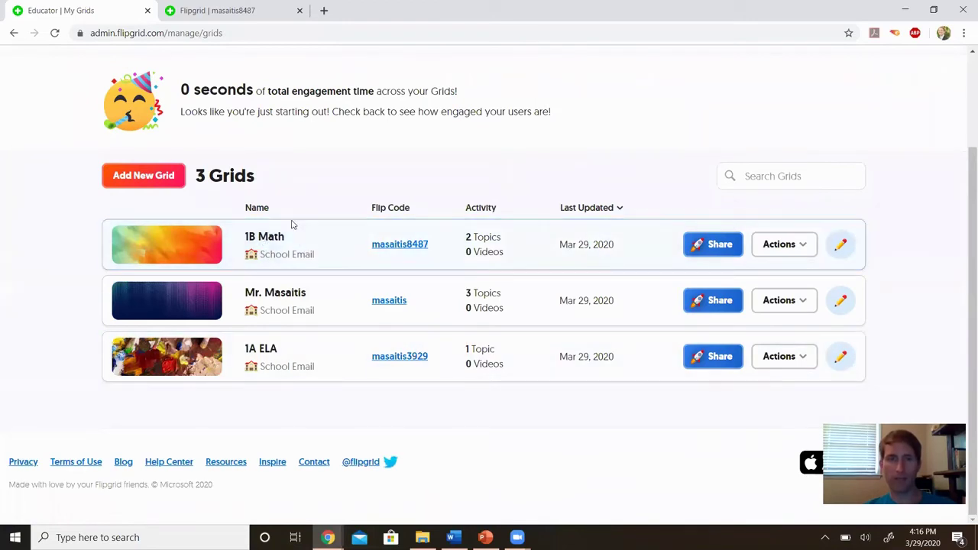
click(316, 240)
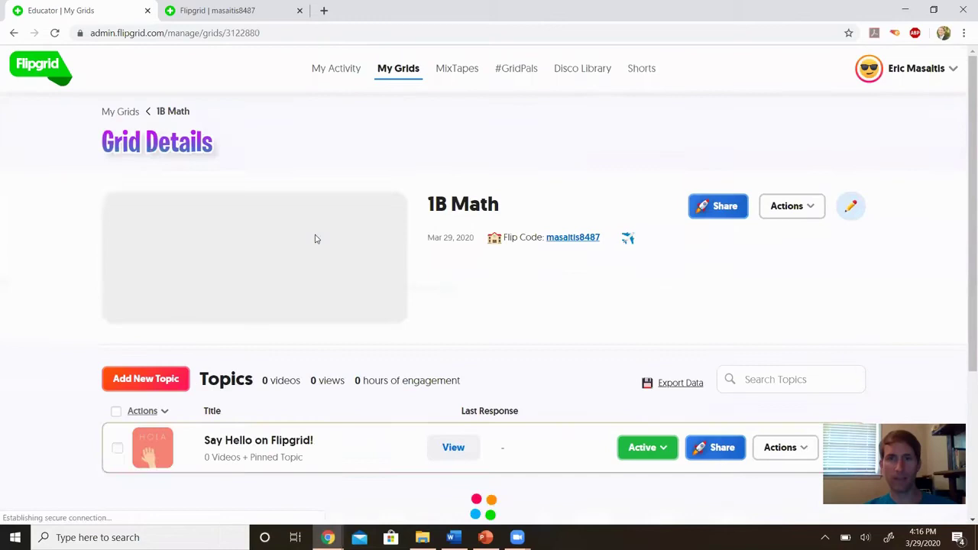
scroll(493, 288, down, 2)
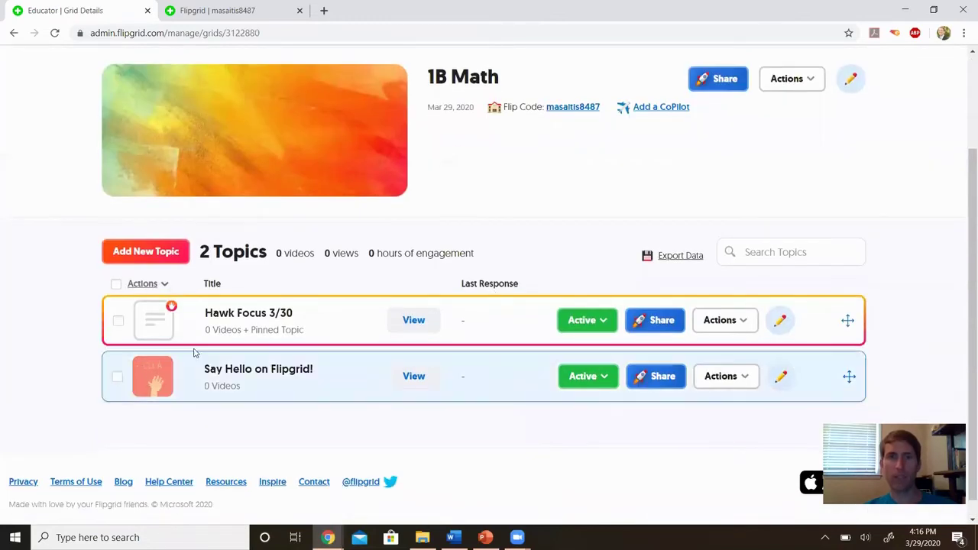
Look at the sharing options for the Hawk Focus 3/30 topic and close them.
click(652, 321)
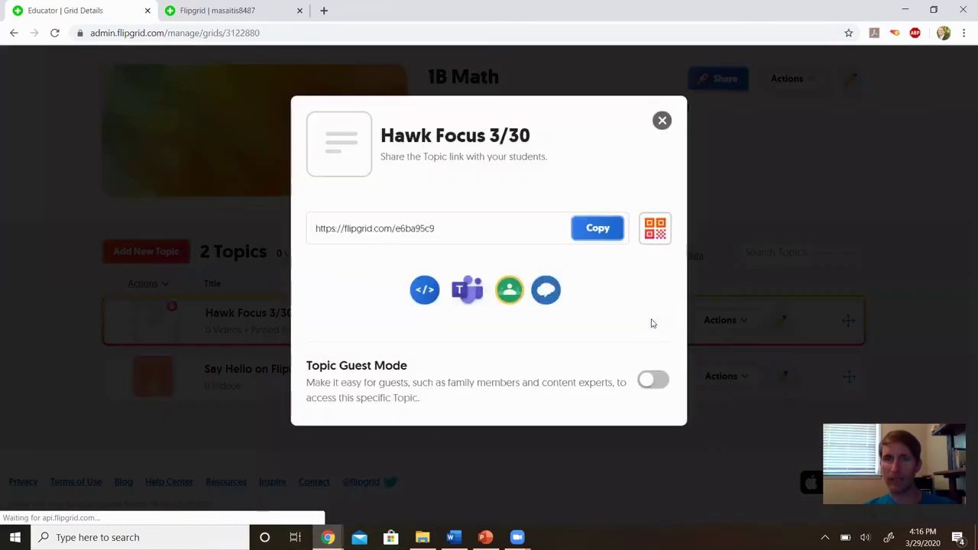
click(662, 120)
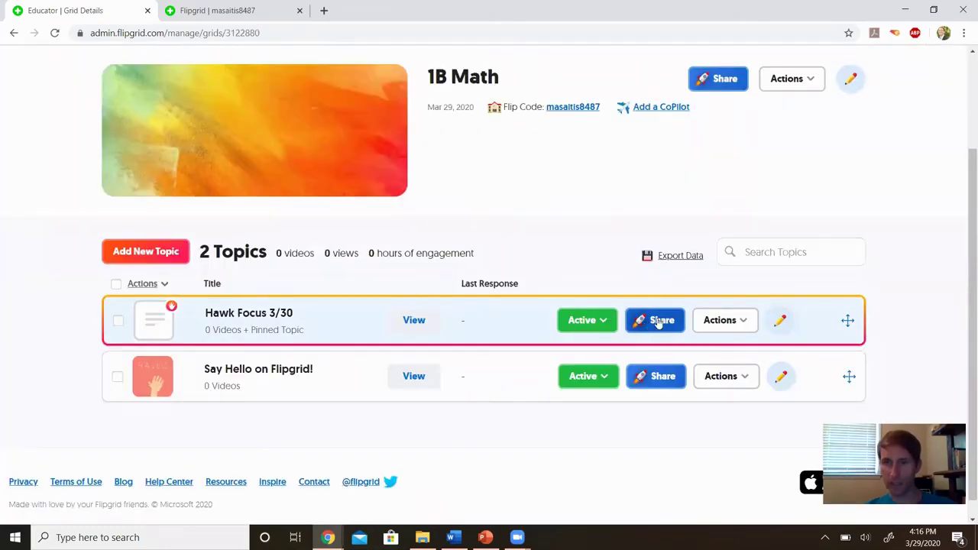
click(654, 321)
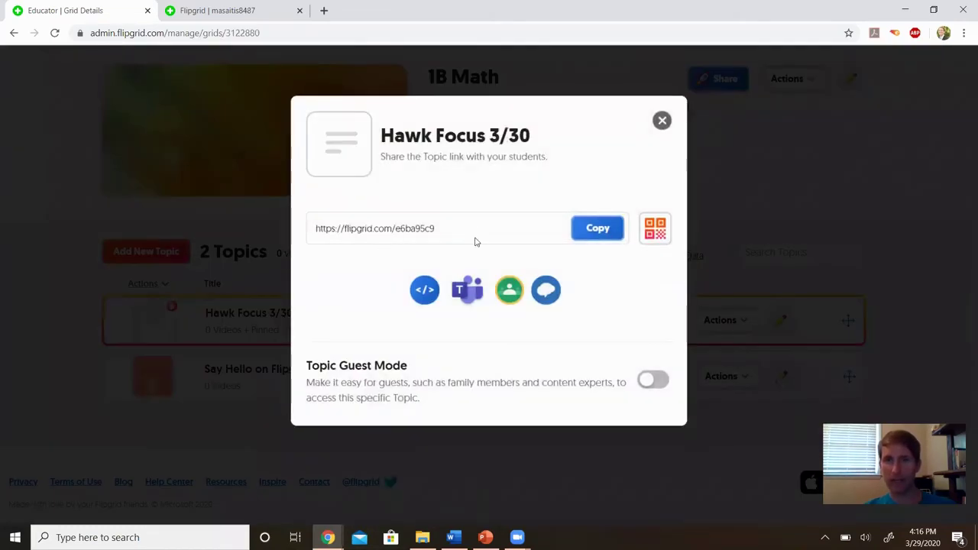
click(663, 124)
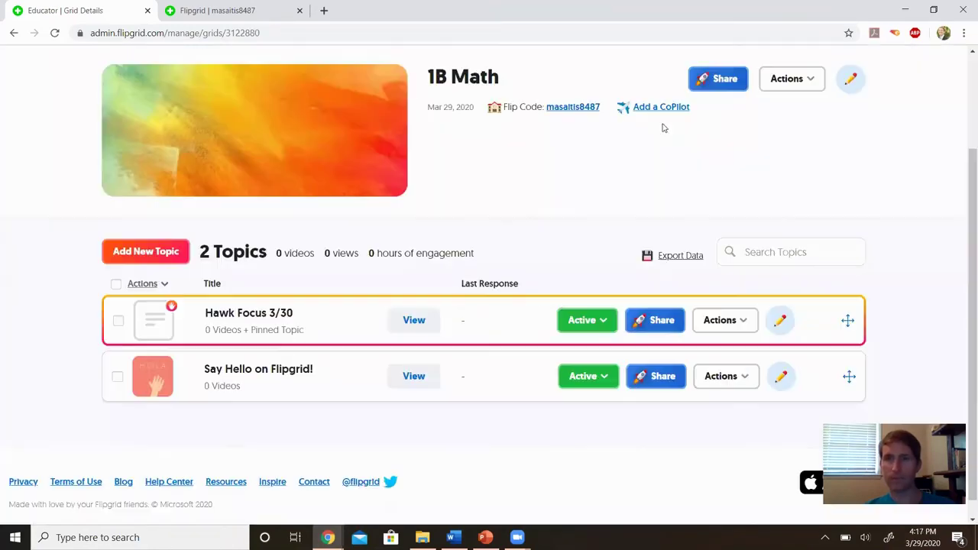
Open the Hawk Focus 3/30 topic for editing, review its status and video feature settings, and update the topic.
click(780, 322)
drag(964, 121, 964, 333)
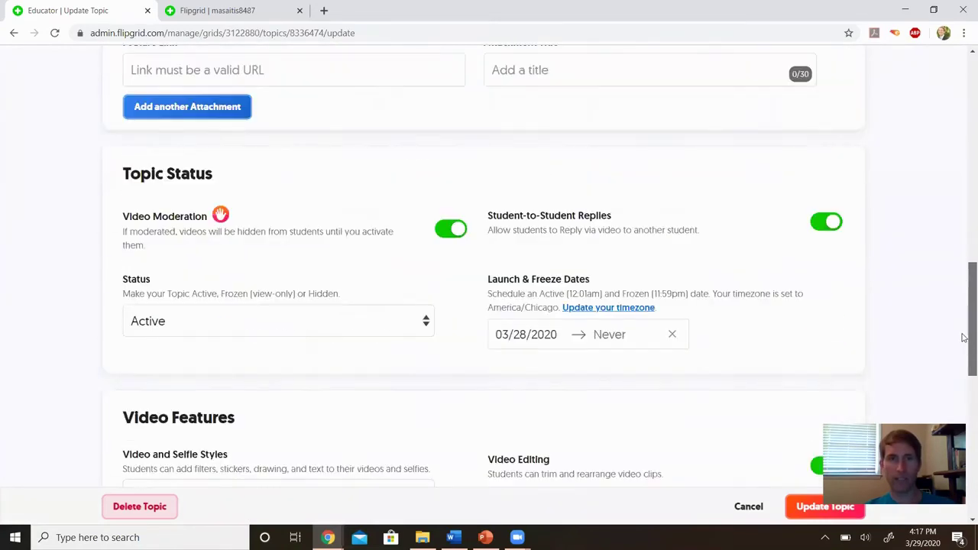
scroll(276, 157, down, 1)
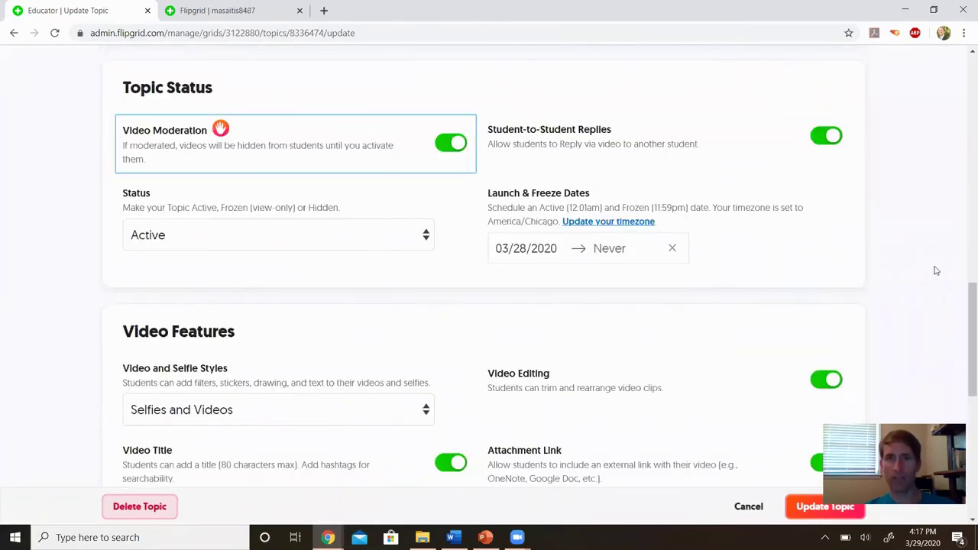
scroll(810, 328, down, 3)
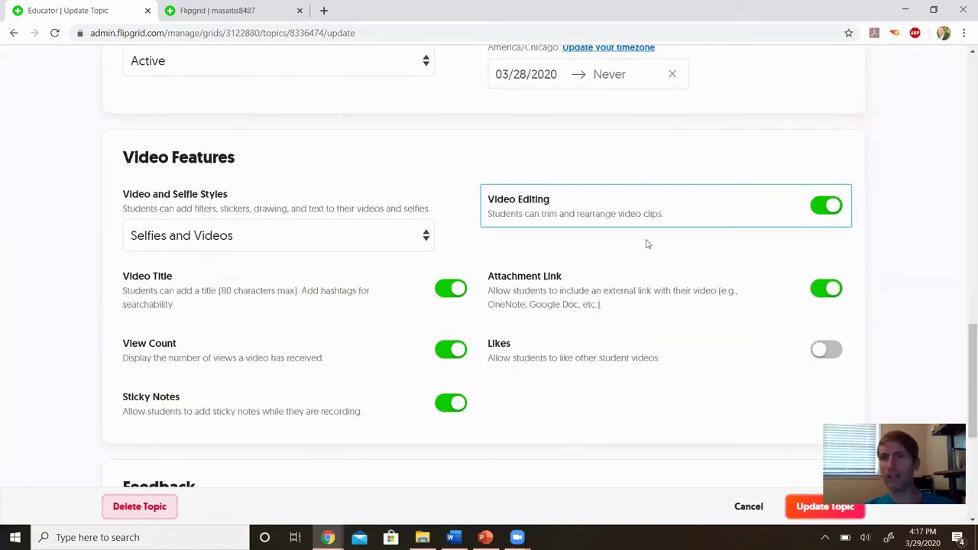
drag(971, 349, 939, 188)
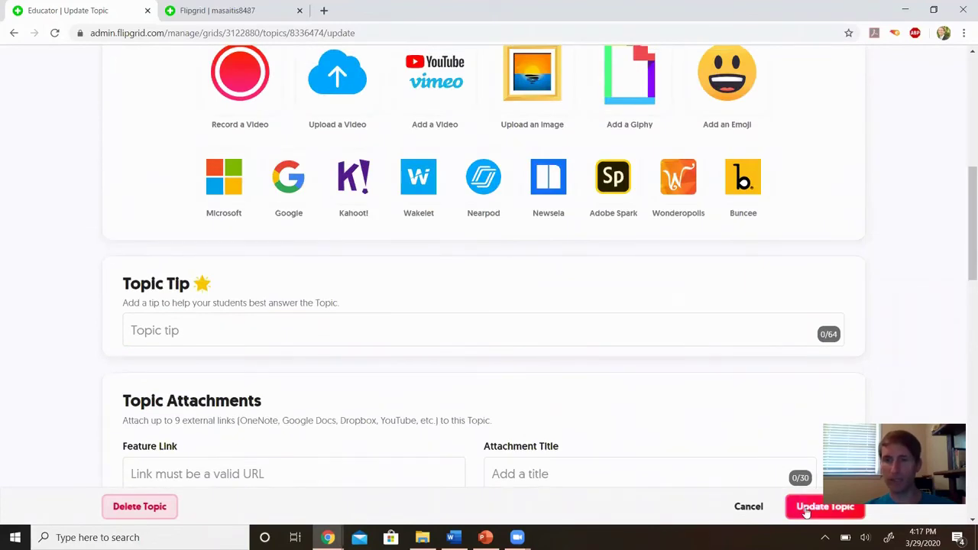
click(824, 507)
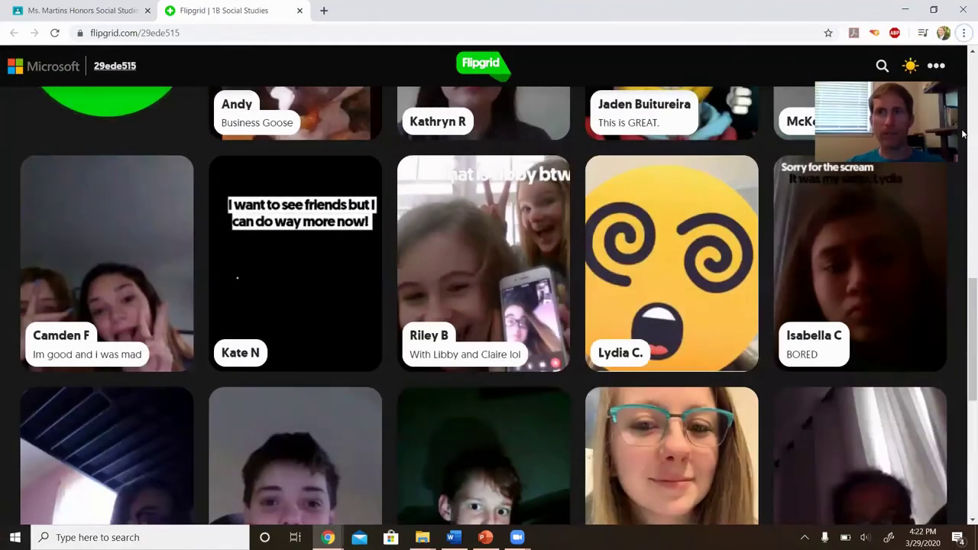
View the student responses and prompt of the March 27 Agenda topic in the 1B Social Studies grid.
scroll(459, 239, up, 10)
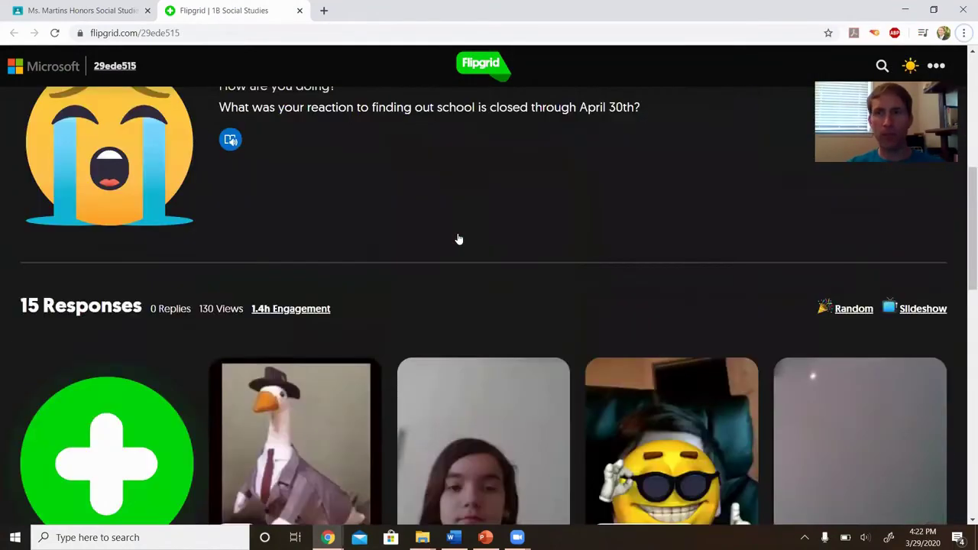
scroll(458, 240, up, 1)
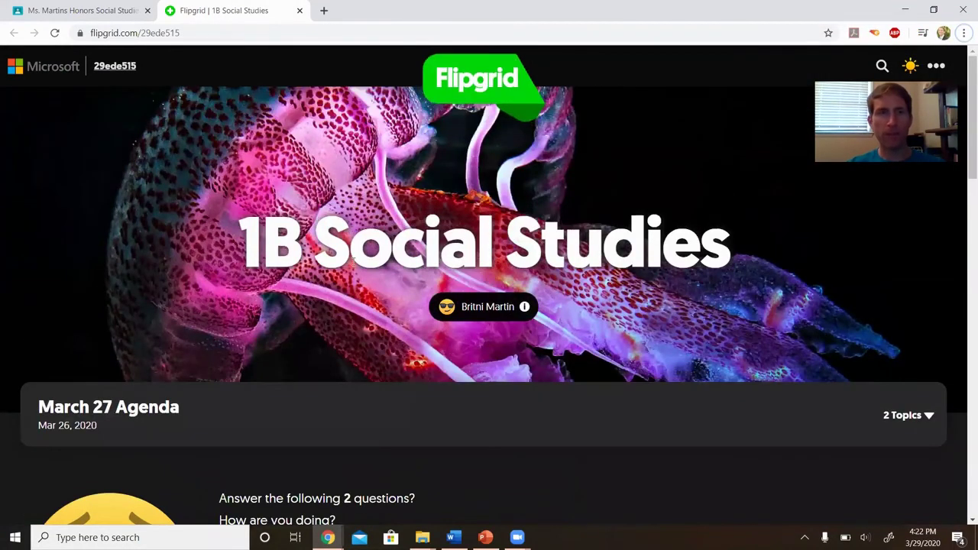
Read the two questions of the March 27 Agenda topic and look through the students' video responses.
scroll(353, 264, down, 3)
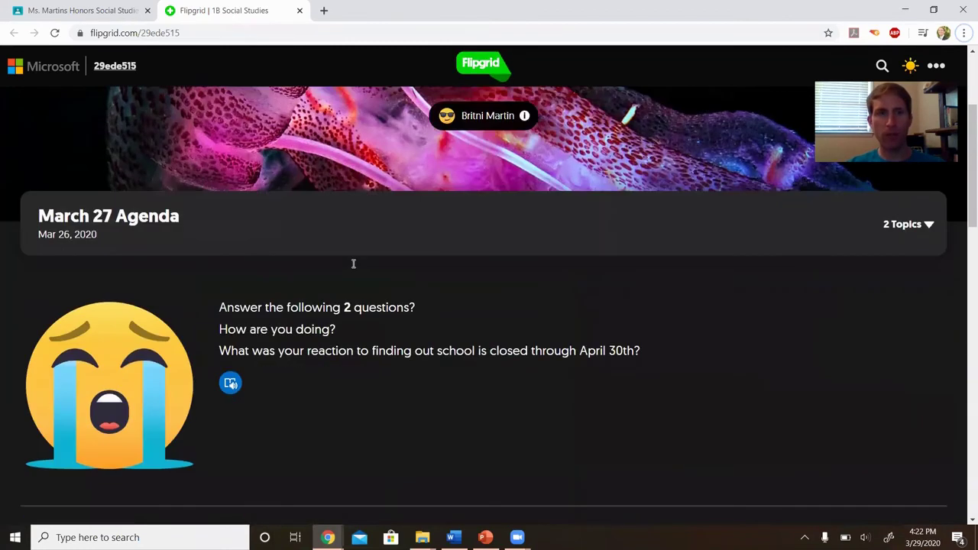
scroll(353, 264, down, 3)
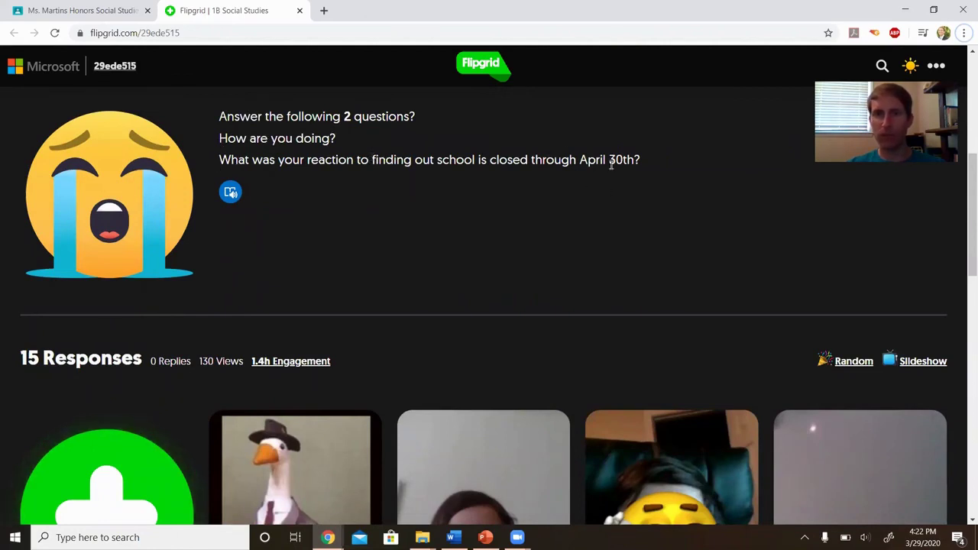
scroll(394, 245, down, 3)
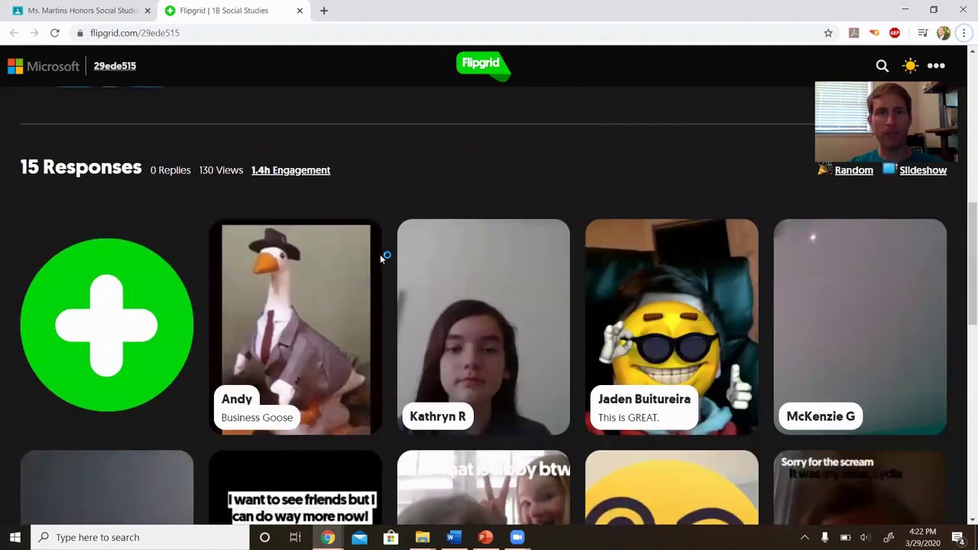
scroll(380, 258, down, 1)
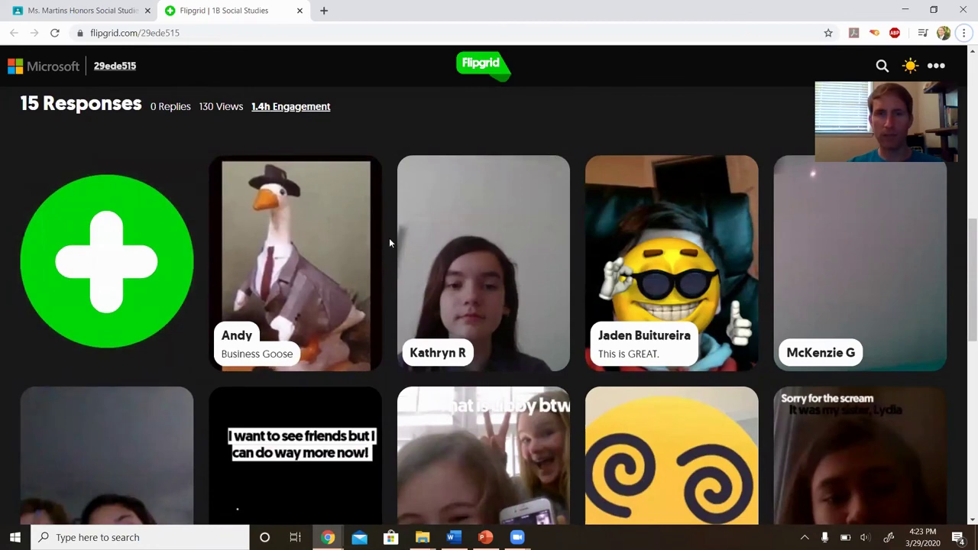
scroll(389, 243, down, 3)
scroll(392, 246, down, 2)
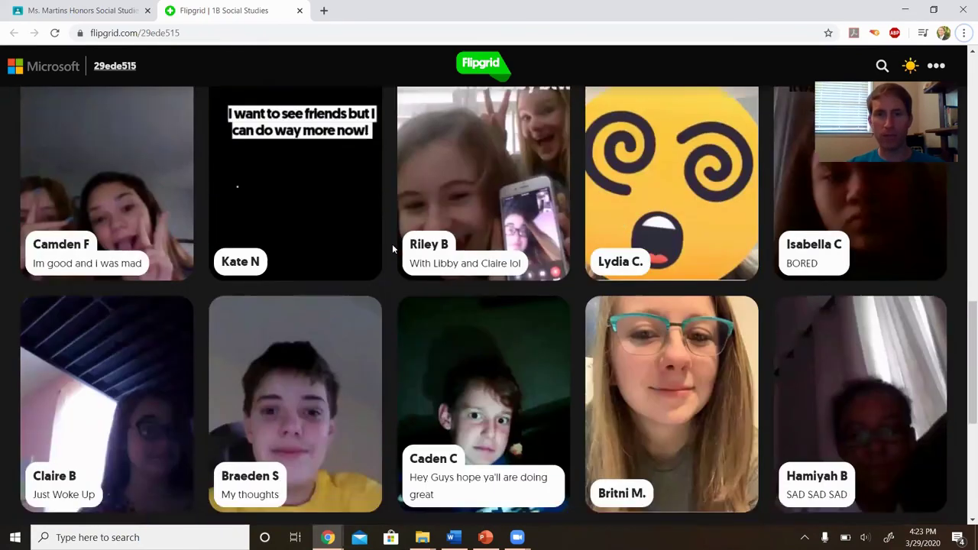
scroll(393, 245, down, 3)
scroll(393, 245, up, 2)
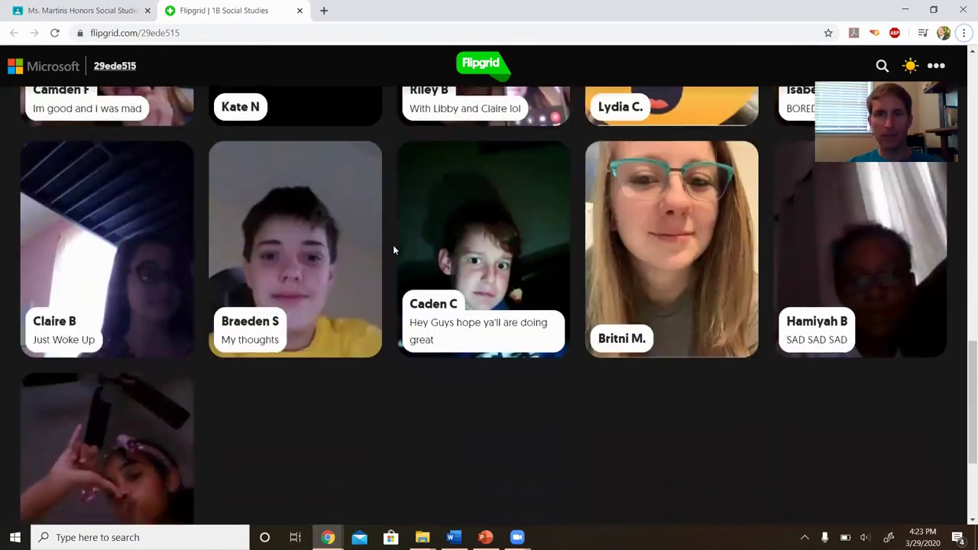
scroll(393, 245, down, 1)
scroll(394, 245, up, 1)
scroll(392, 245, up, 3)
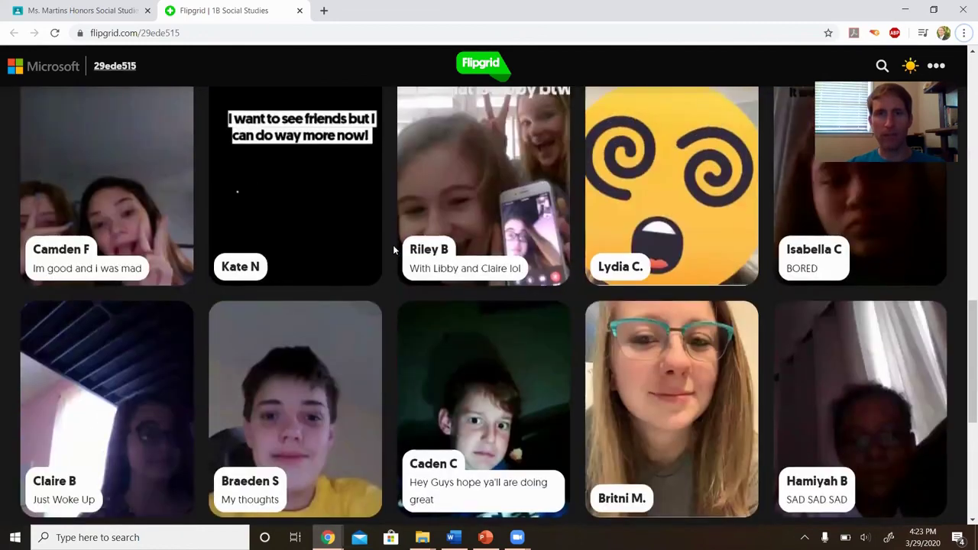
scroll(393, 244, up, 2)
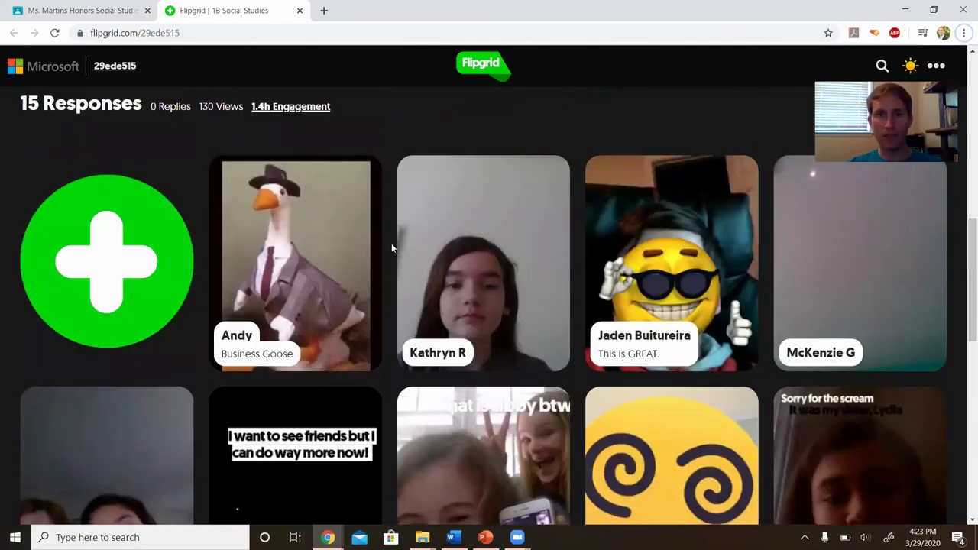
scroll(391, 245, up, 1)
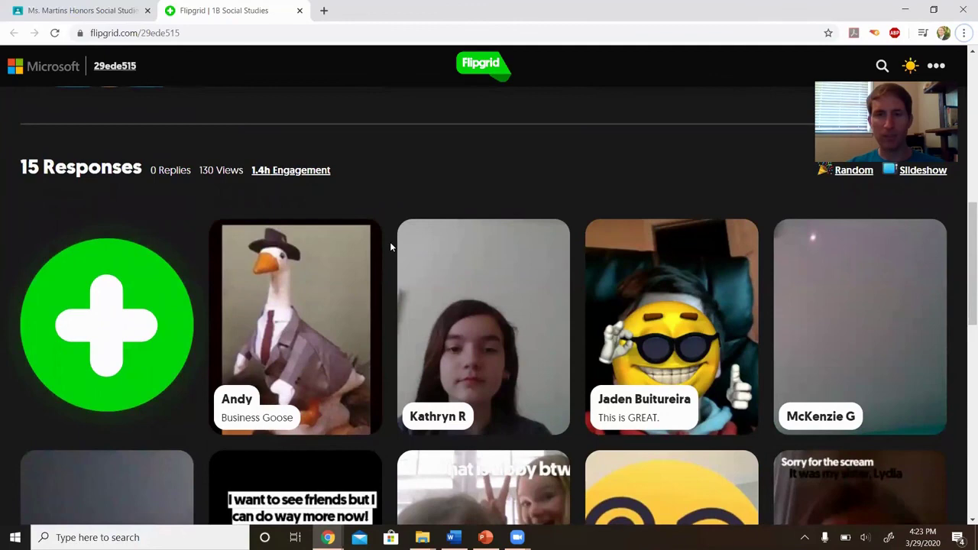
Review the response gallery again down to the end of the page and return to the topic's questions.
scroll(389, 246, up, 3)
scroll(391, 248, down, 5)
scroll(391, 248, down, 8)
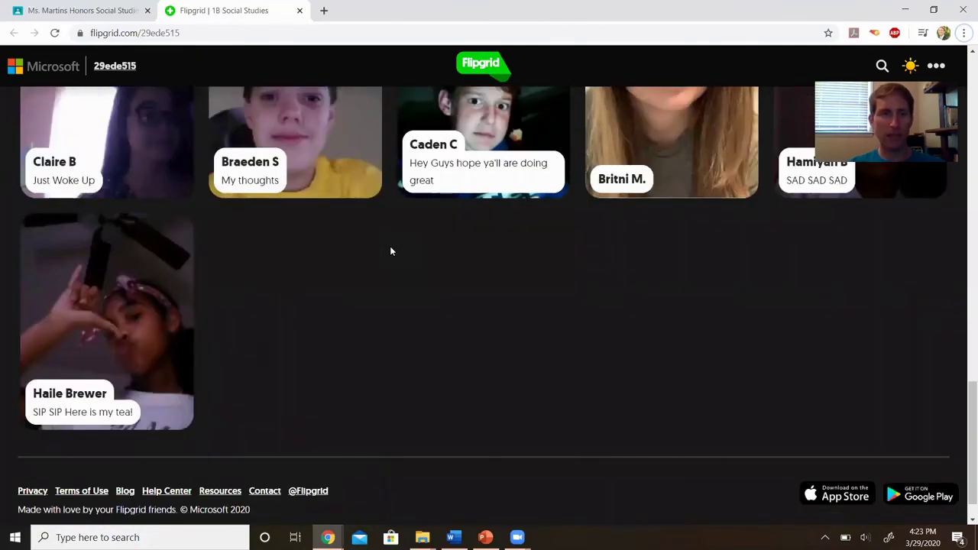
scroll(390, 247, up, 9)
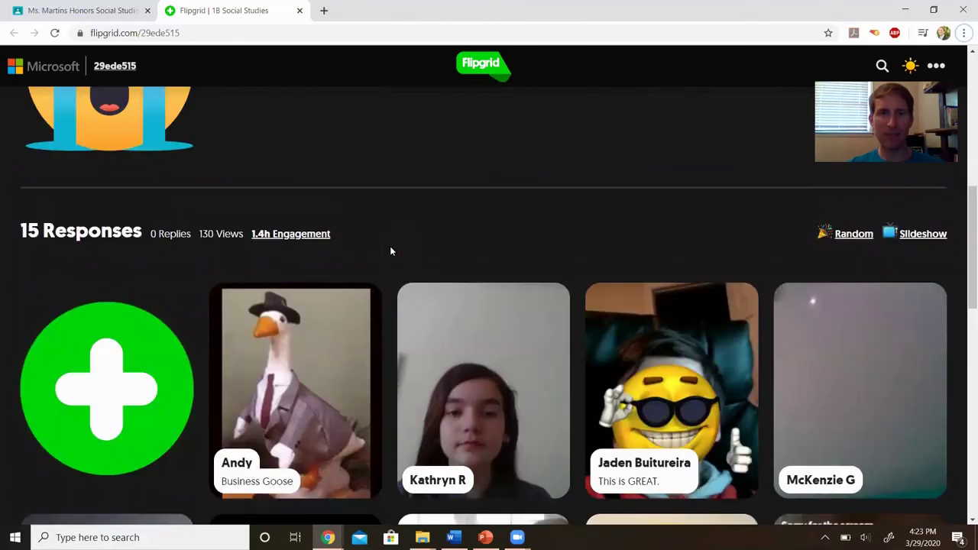
scroll(391, 248, up, 5)
scroll(391, 248, down, 3)
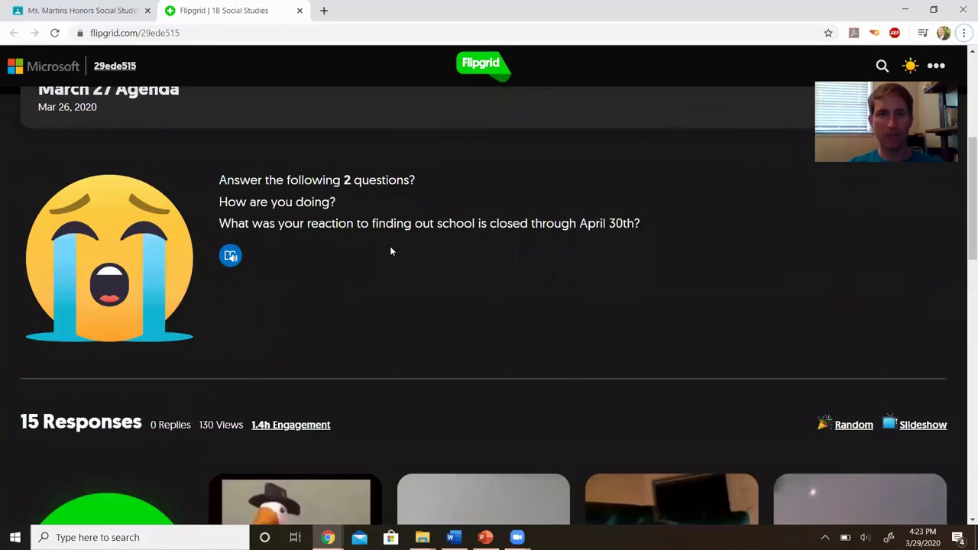
scroll(391, 249, up, 1)
scroll(388, 265, up, 1)
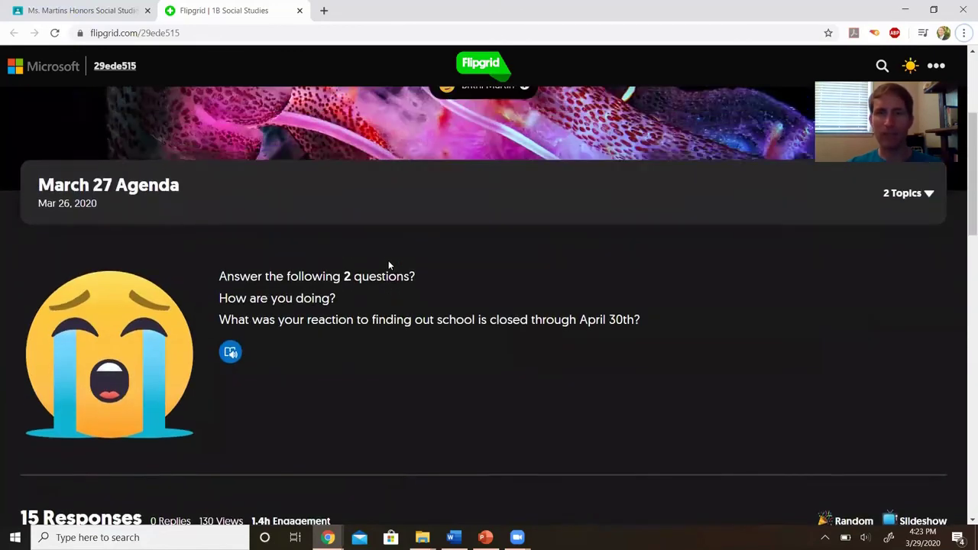